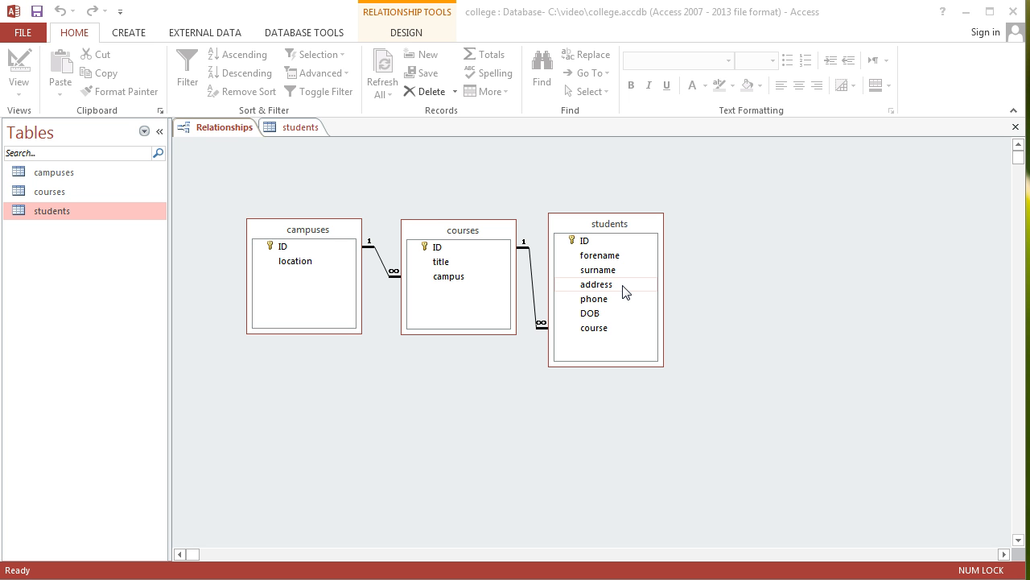
Create a table with a title field containing Chess, Drama and Football, and save it as clubs.
{"action": "left_click", "coordinate": [128, 36]}
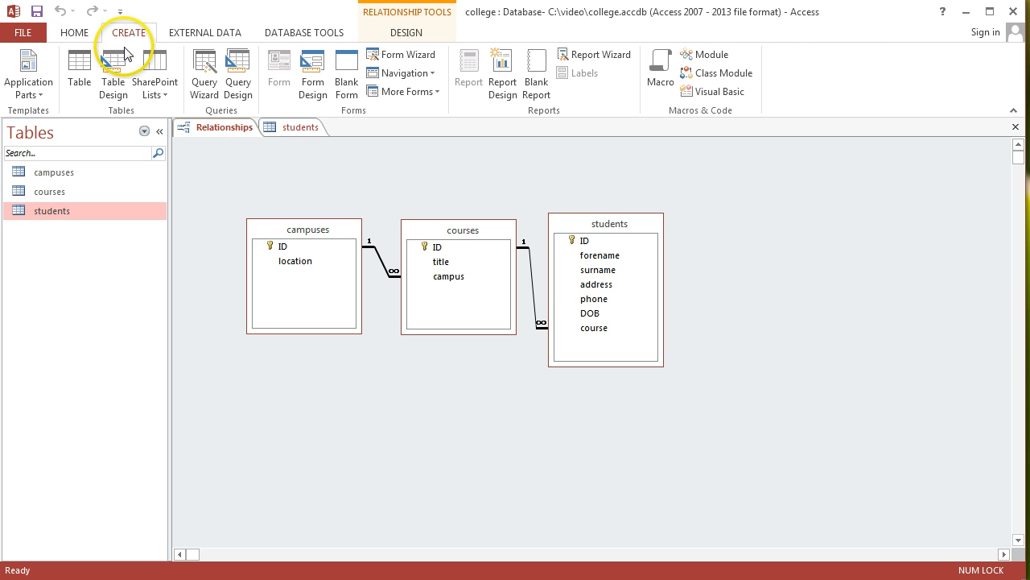
{"action": "left_click", "coordinate": [80, 68]}
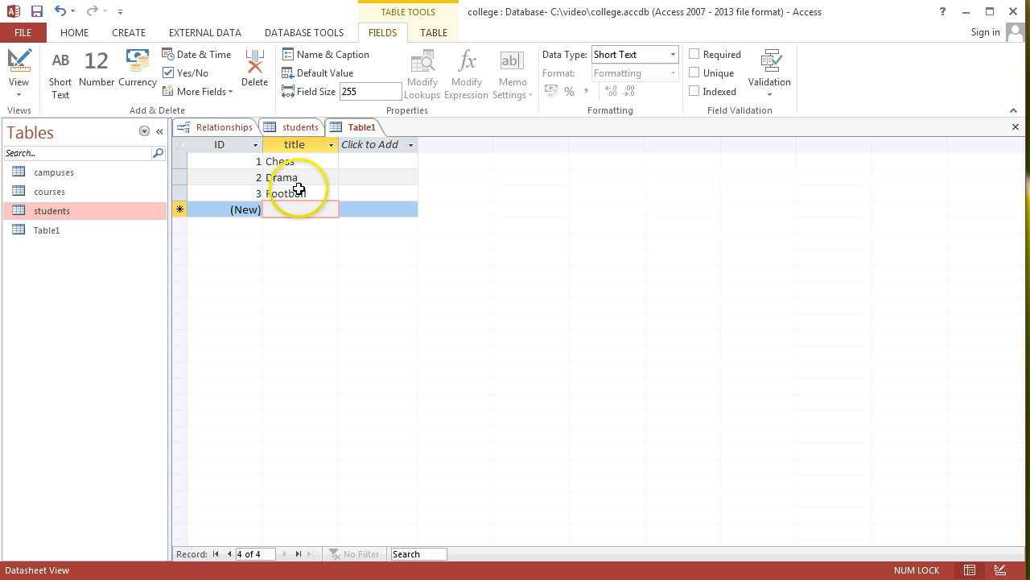
{"action": "left_click", "coordinate": [36, 11]}
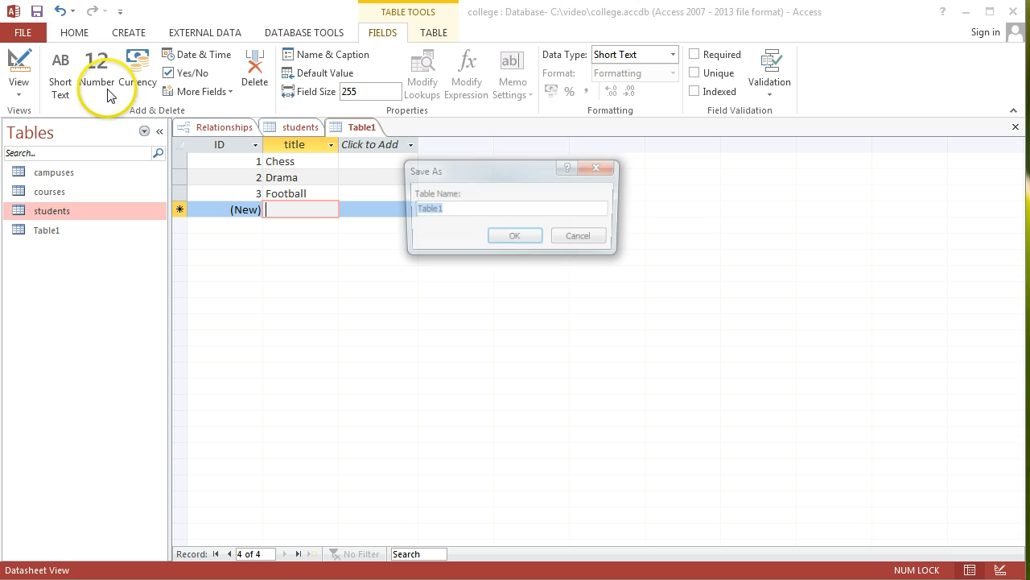
{"action": "type", "text": "clubs"}
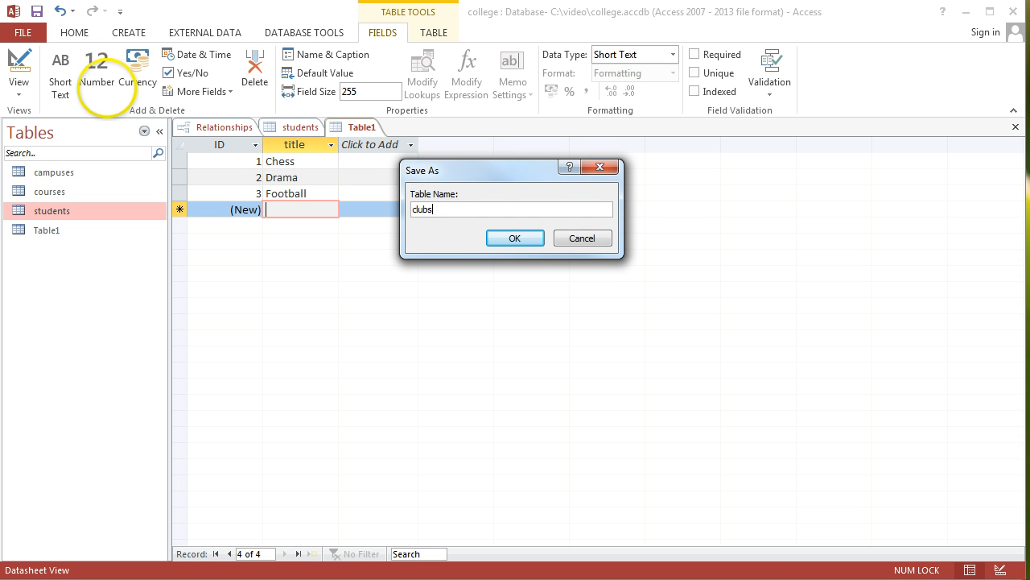
{"action": "left_click", "coordinate": [513, 238]}
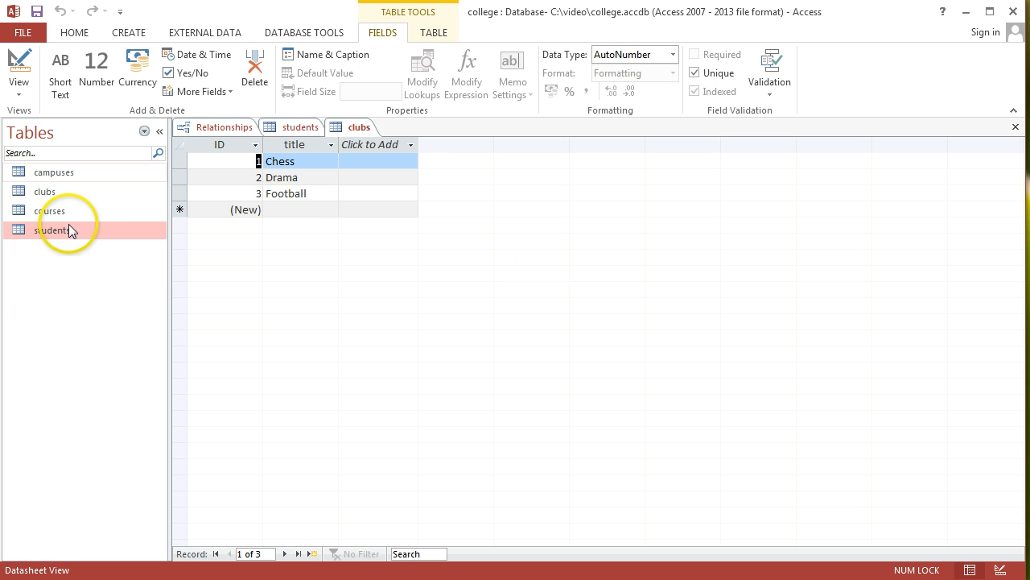
Add the clubs table to the relationships diagram.
{"action": "left_click", "coordinate": [222, 128]}
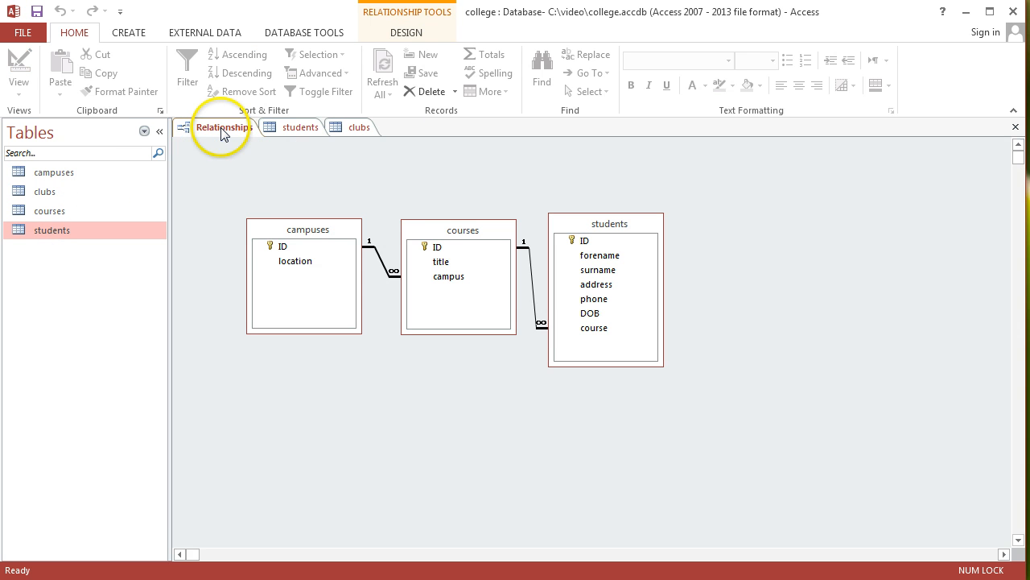
{"action": "right_click", "coordinate": [770, 302]}
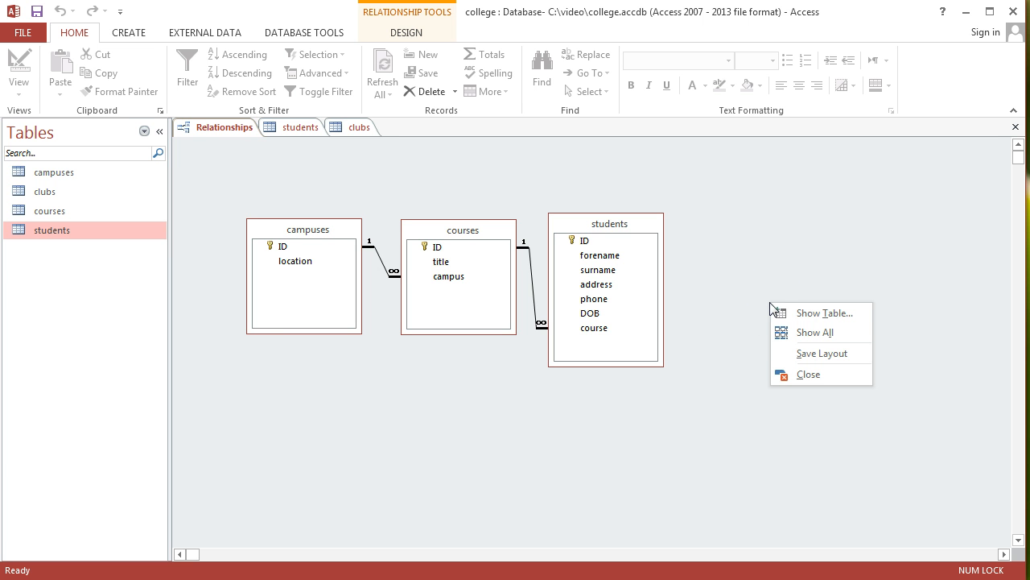
{"action": "left_click", "coordinate": [824, 316]}
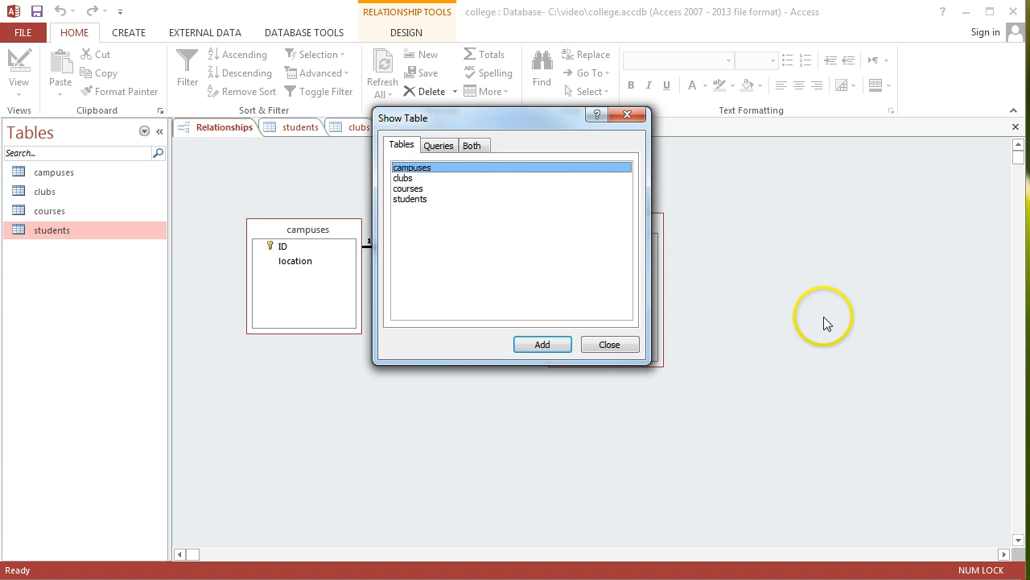
{"action": "left_click", "coordinate": [405, 178]}
{"action": "left_click", "coordinate": [543, 345]}
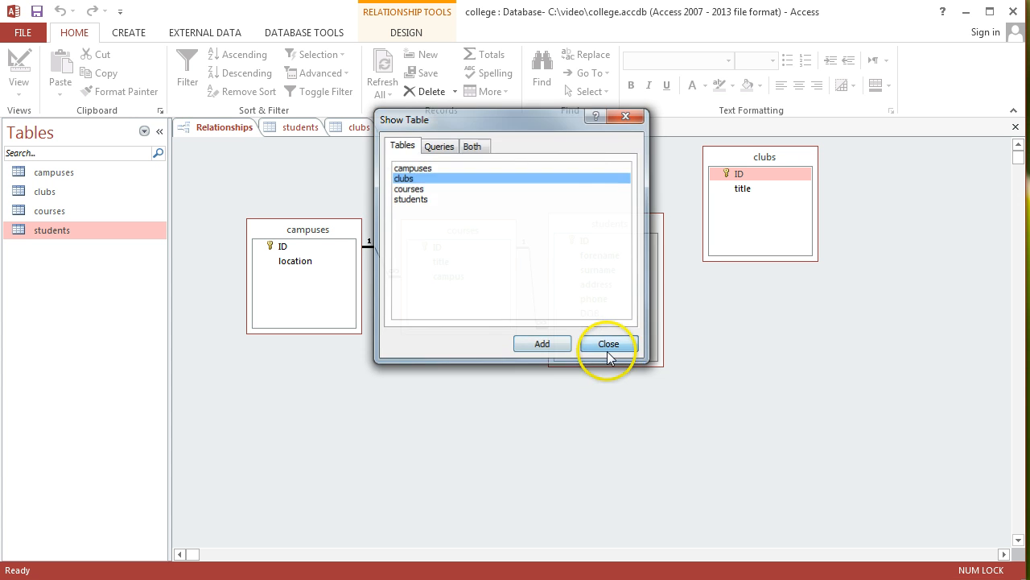
{"action": "left_click", "coordinate": [608, 345]}
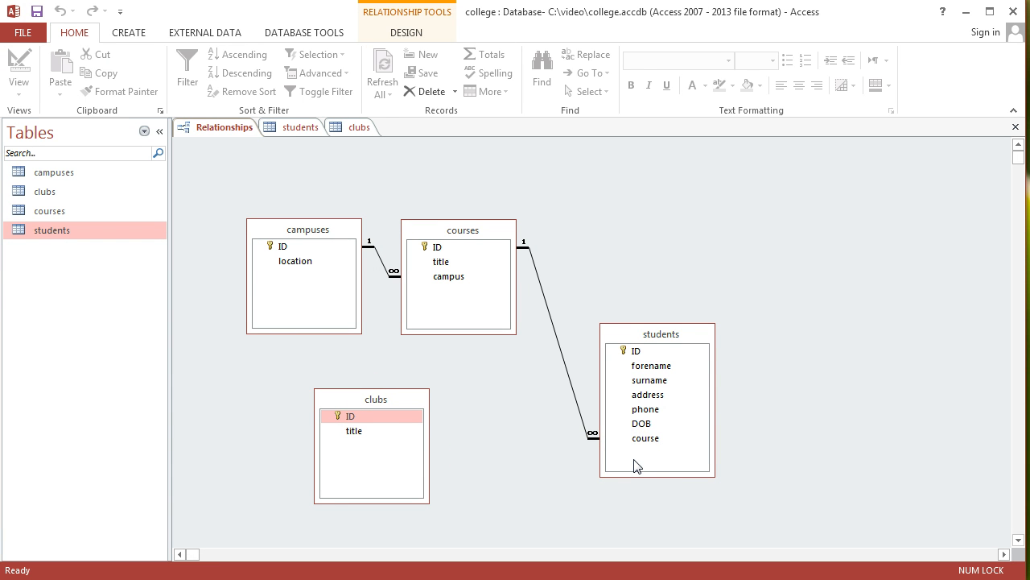
{"action": "left_click", "coordinate": [399, 416]}
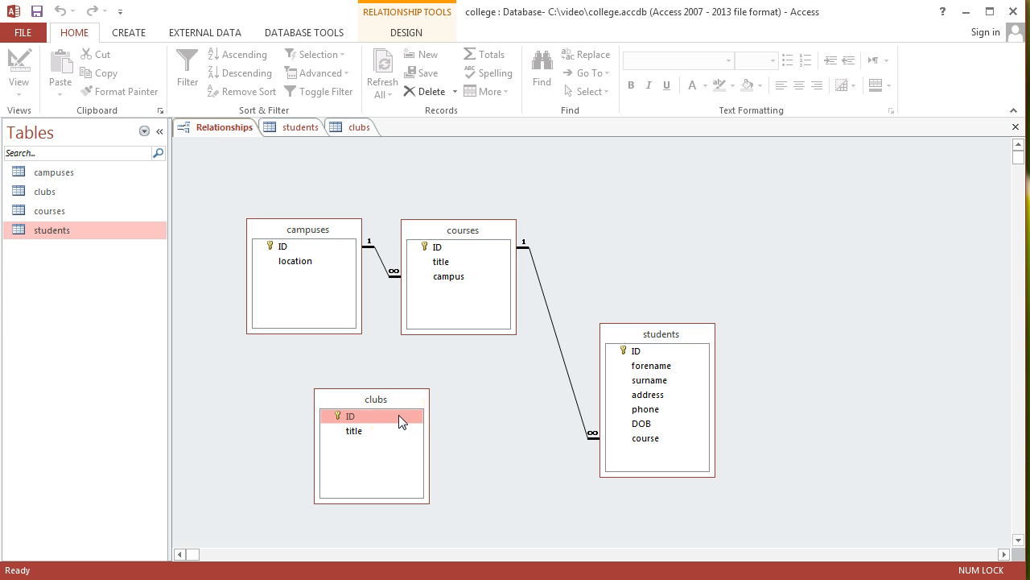
{"action": "left_click", "coordinate": [694, 457]}
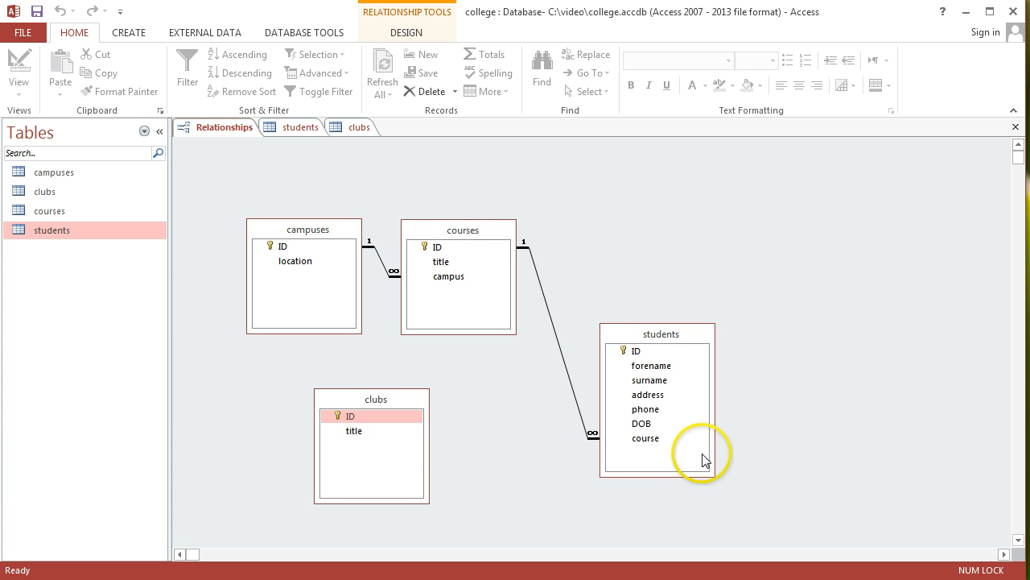
{"action": "left_click", "coordinate": [681, 456]}
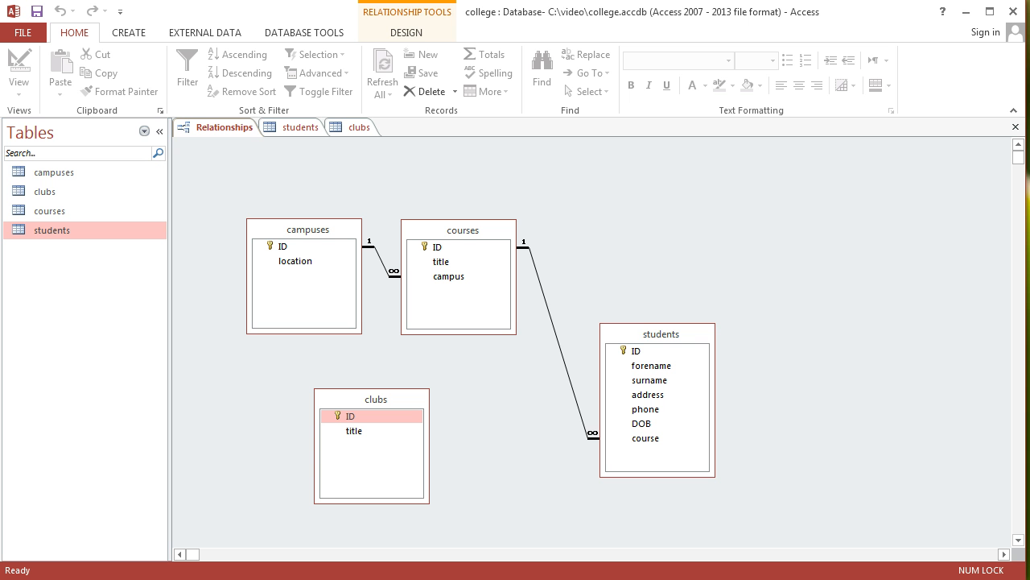
Create a new table and add a Number field named club.
{"action": "left_click", "coordinate": [129, 32]}
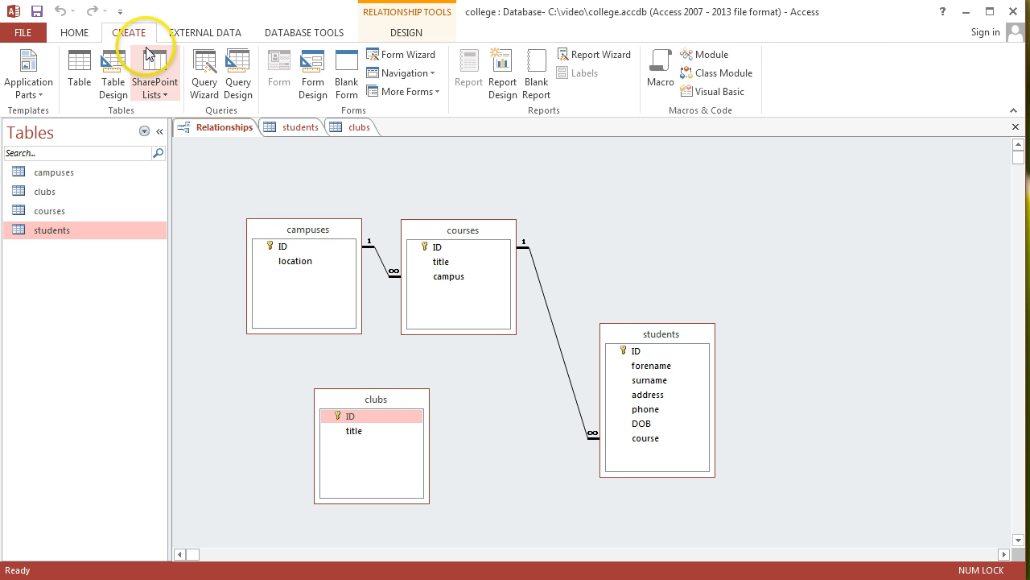
{"action": "left_click", "coordinate": [81, 65]}
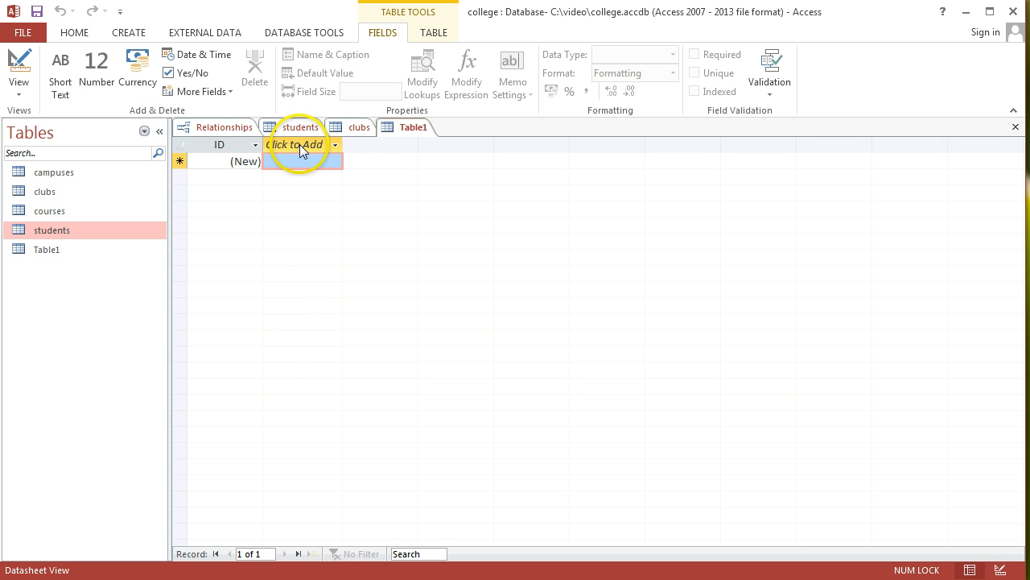
{"action": "left_click", "coordinate": [300, 144]}
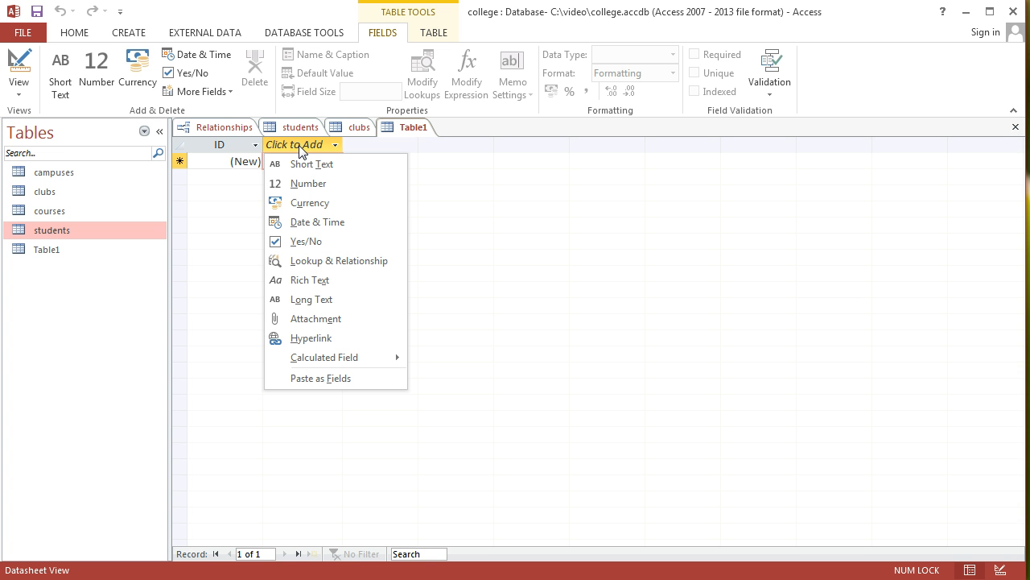
{"action": "left_click", "coordinate": [306, 183]}
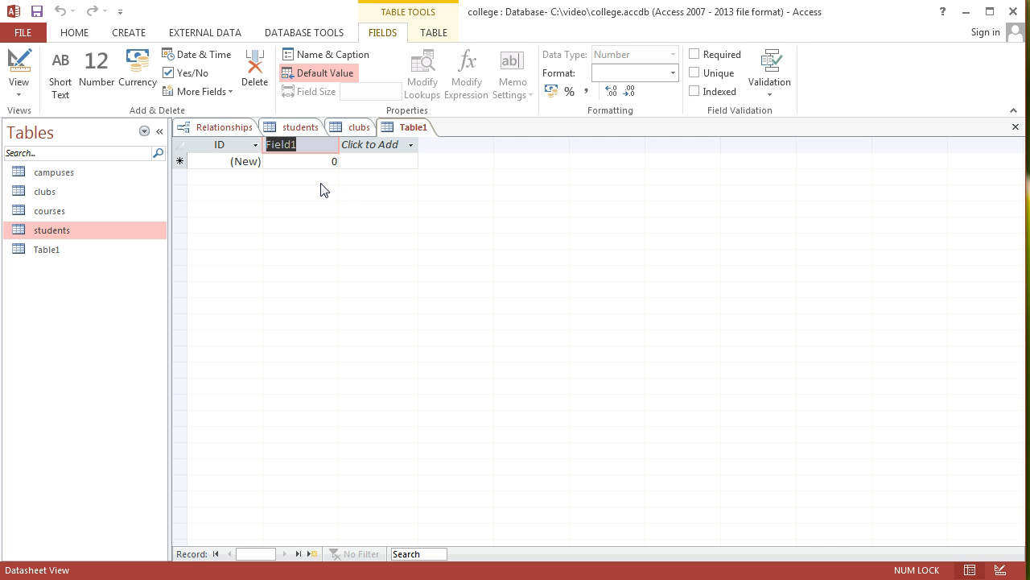
{"action": "type", "text": "club"}
{"action": "left_click", "coordinate": [355, 160]}
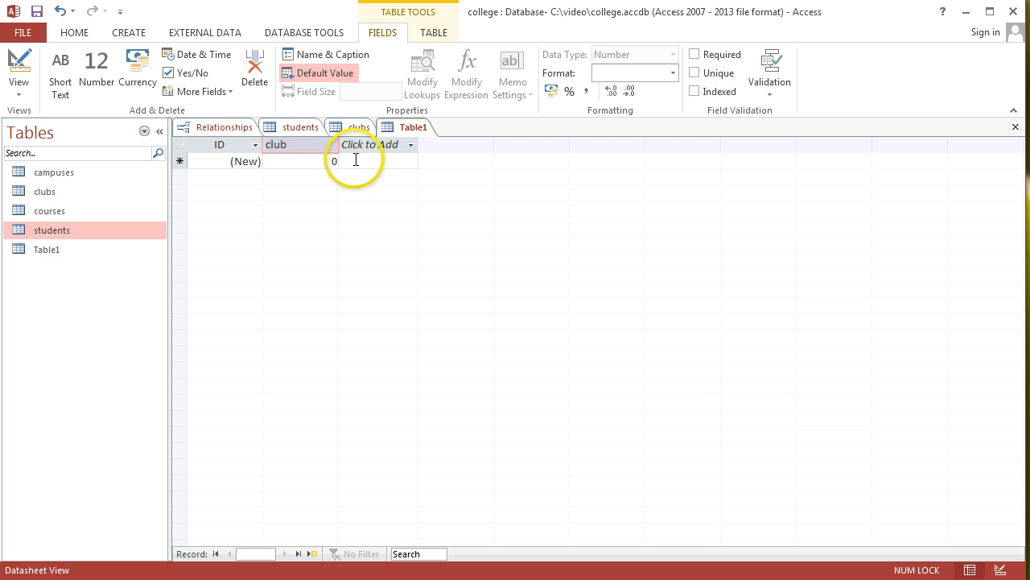
Add a second Number field named student to the new table.
{"action": "left_click", "coordinate": [370, 147]}
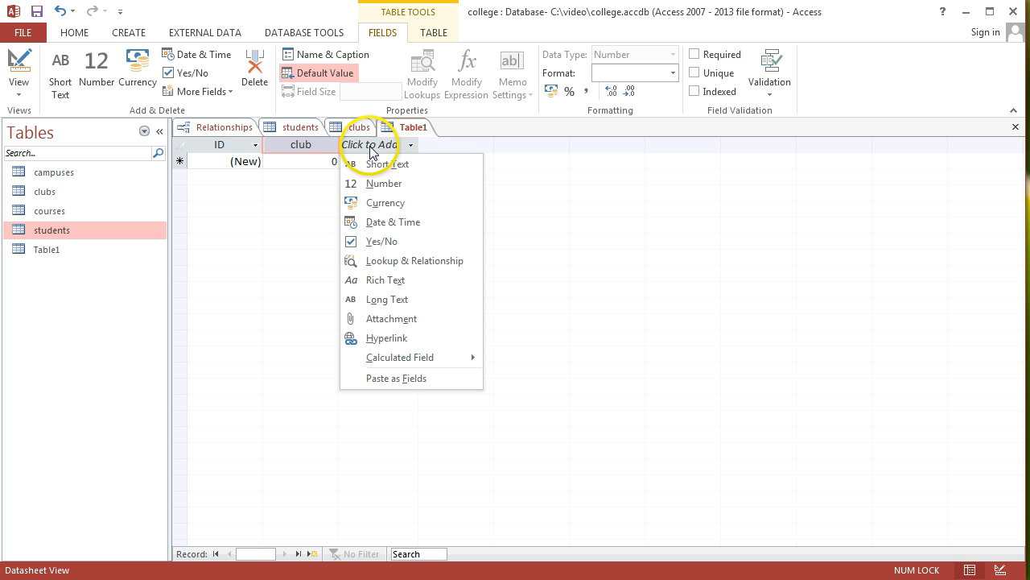
{"action": "left_click", "coordinate": [377, 179]}
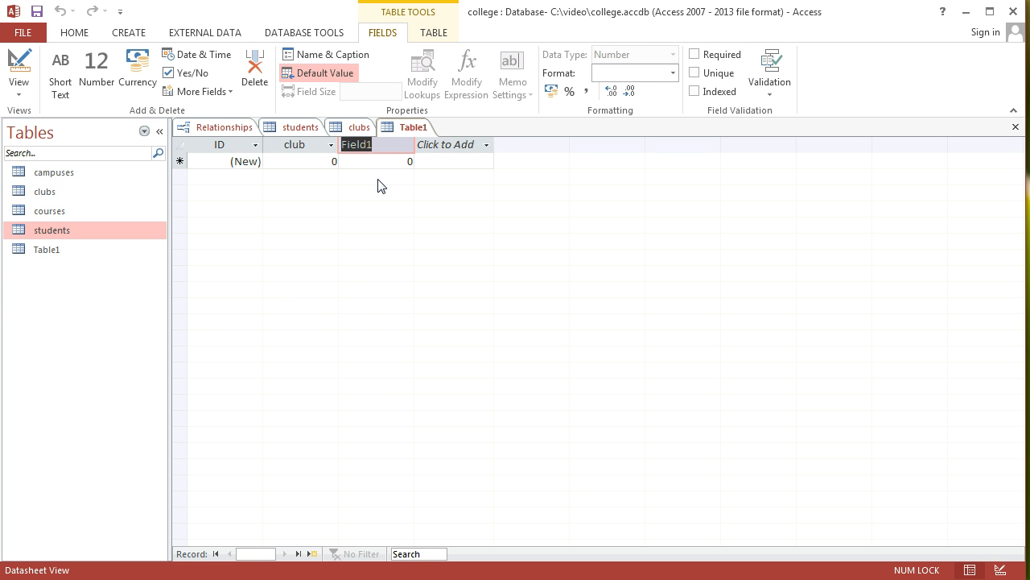
{"action": "type", "text": "stude"}
{"action": "type", "text": "ent"}
{"action": "key", "text": "BackSpace"}
{"action": "key", "text": "BackSpace"}
{"action": "key", "text": "BackSpace"}
{"action": "type", "text": "nt"}
{"action": "left_click", "coordinate": [381, 186]}
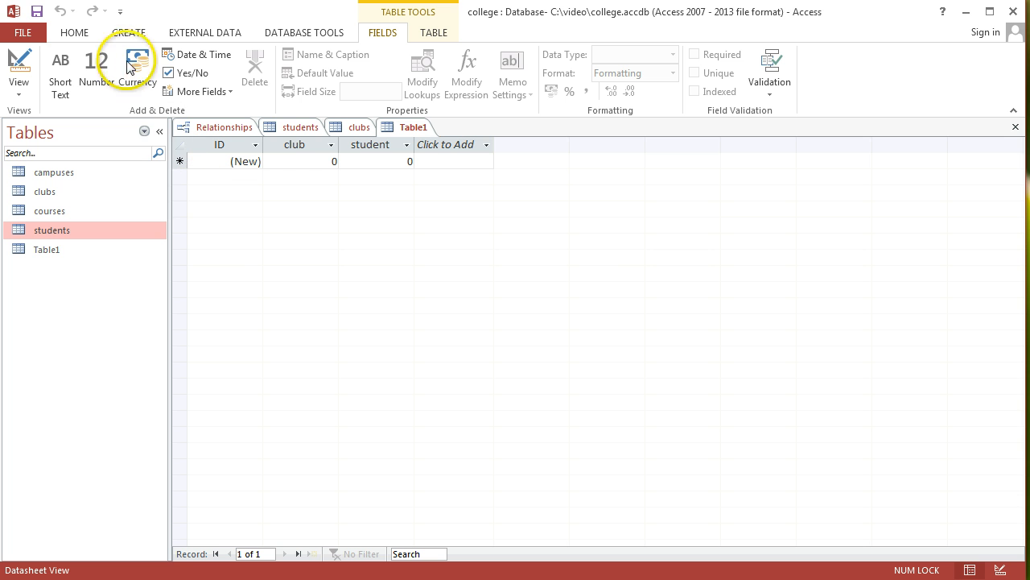
Save the new table under the name clubstud.
{"action": "left_click", "coordinate": [37, 12]}
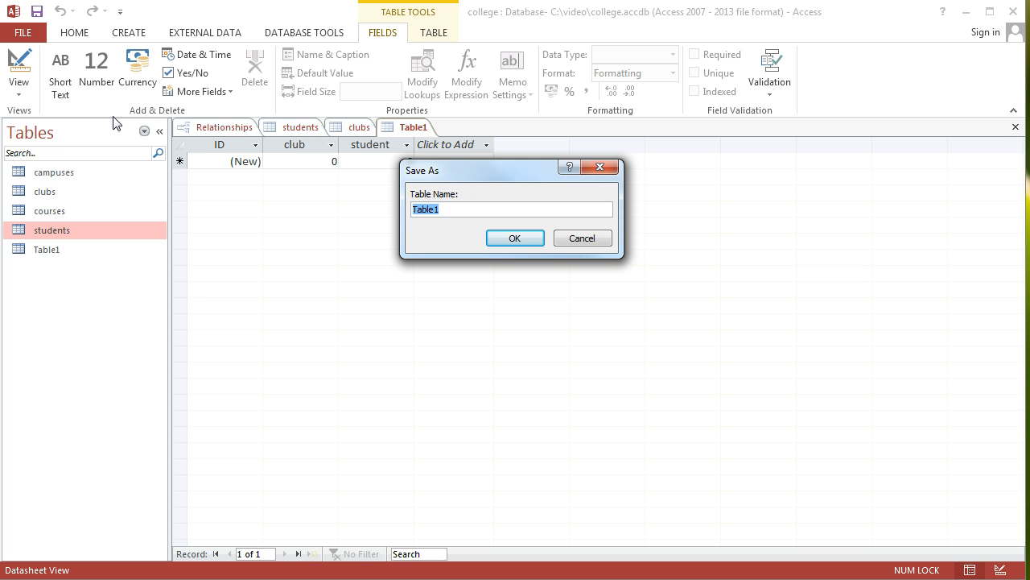
{"action": "type", "text": "clubstud"}
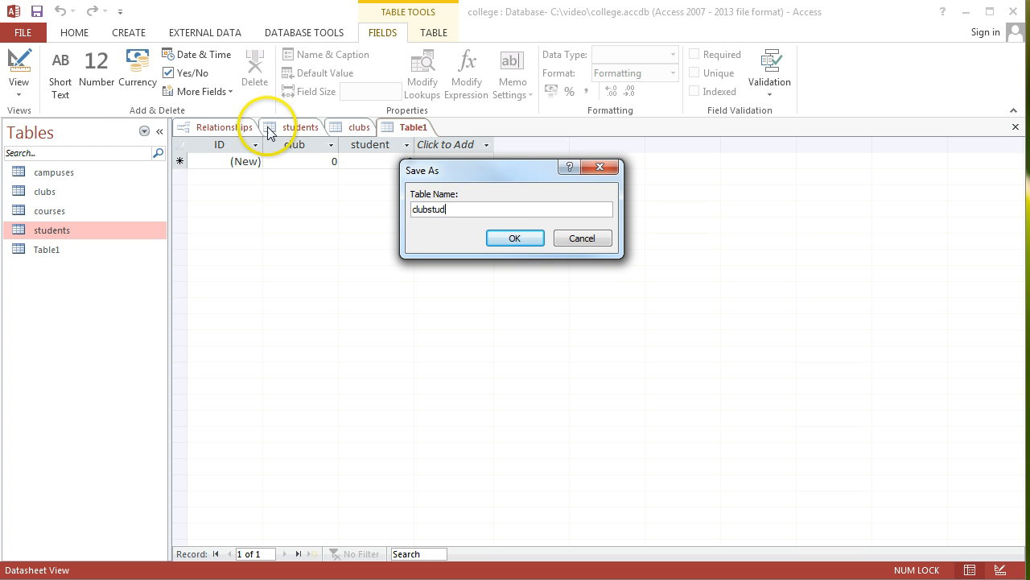
{"action": "left_click", "coordinate": [515, 238]}
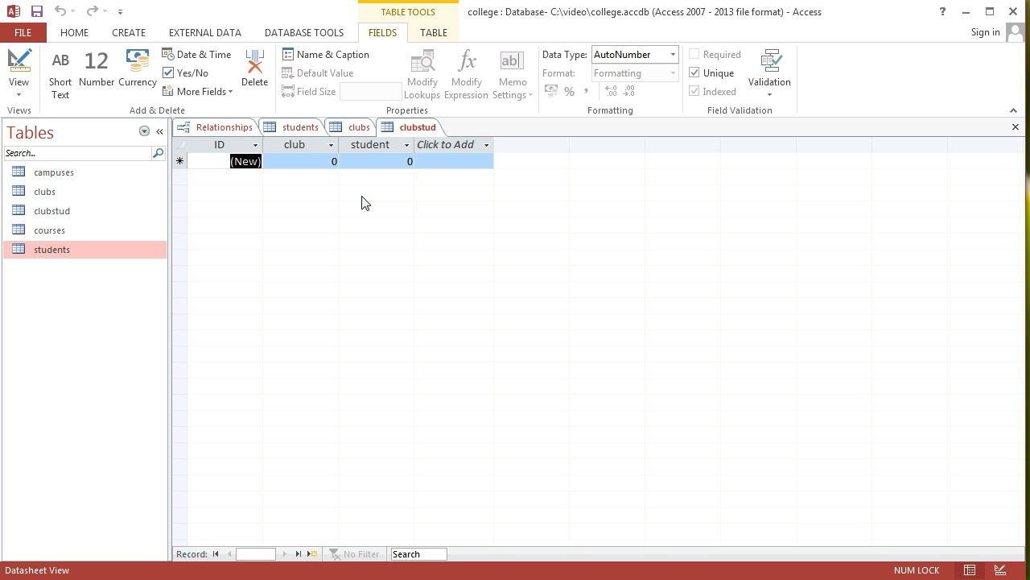
Check the IDs in the clubs and students tables and enter a clubstud record with club 1 and student 2.
{"action": "left_click", "coordinate": [357, 130]}
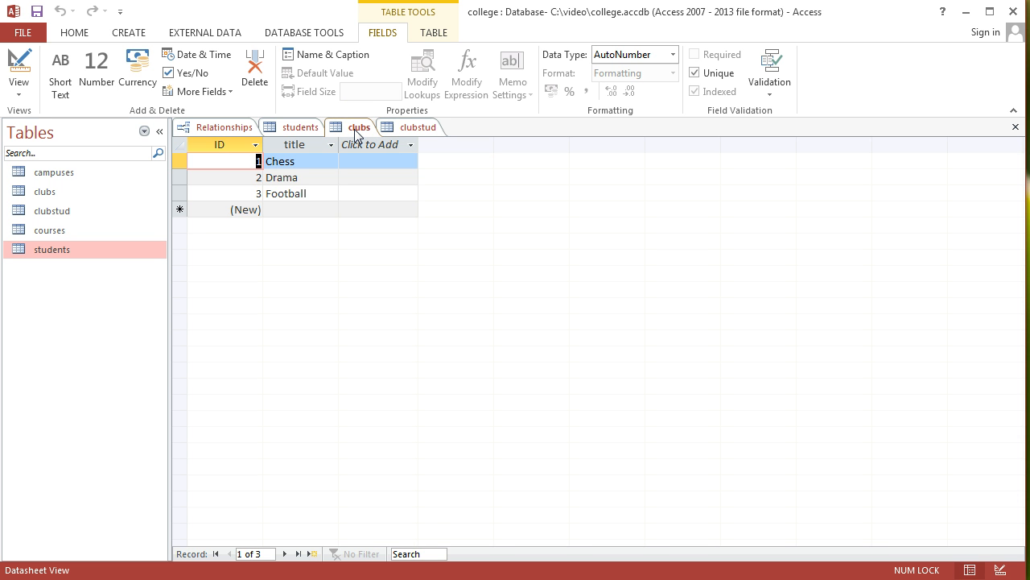
{"action": "left_click", "coordinate": [306, 134]}
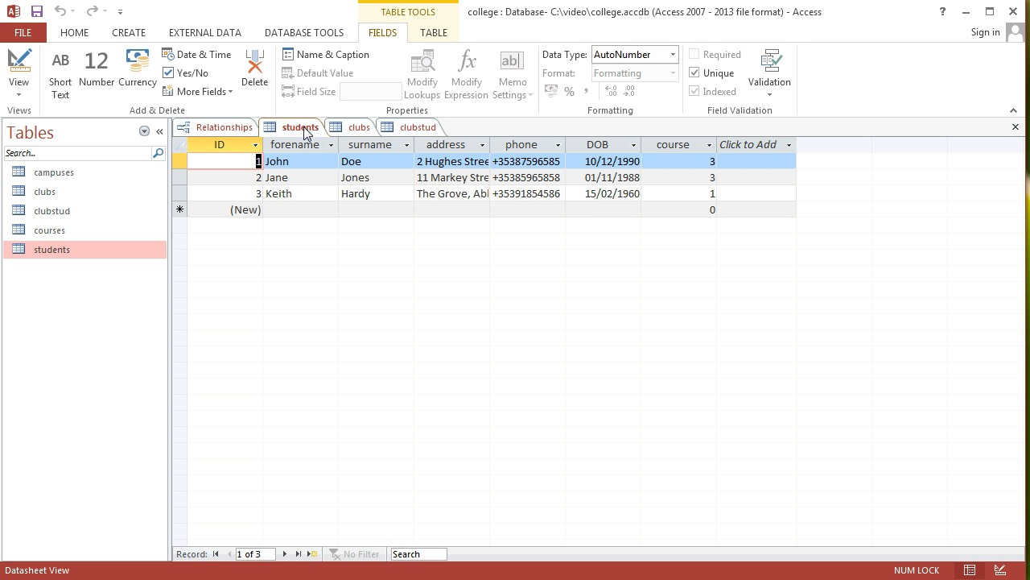
{"action": "left_click", "coordinate": [418, 129]}
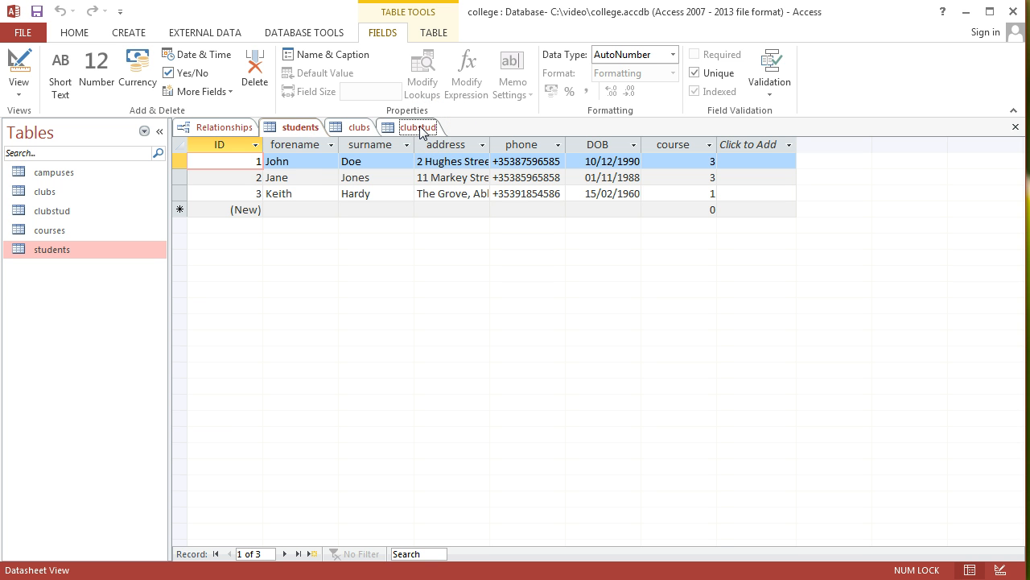
{"action": "left_click", "coordinate": [333, 161]}
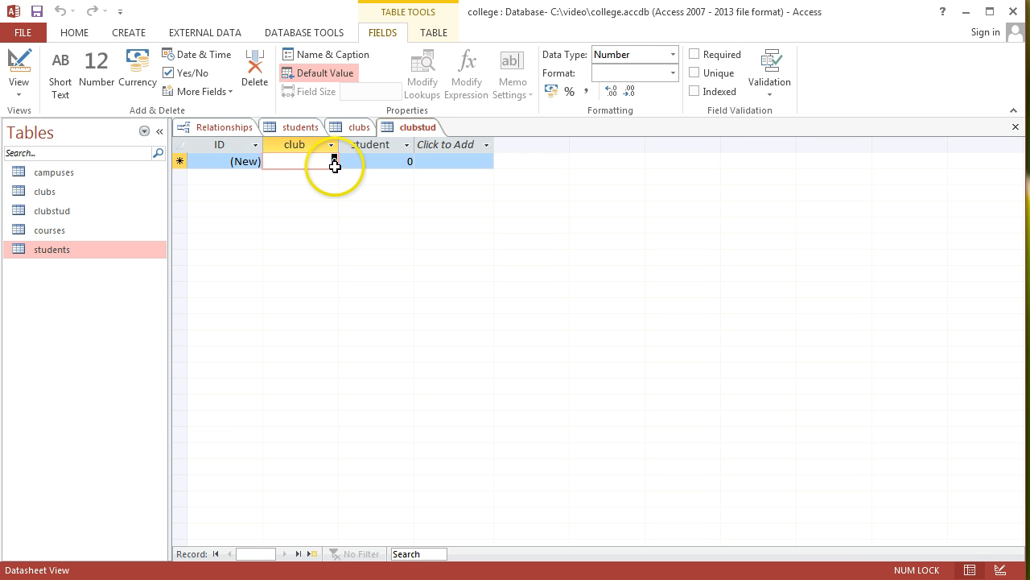
{"action": "type", "text": "1"}
{"action": "key", "text": "Tab"}
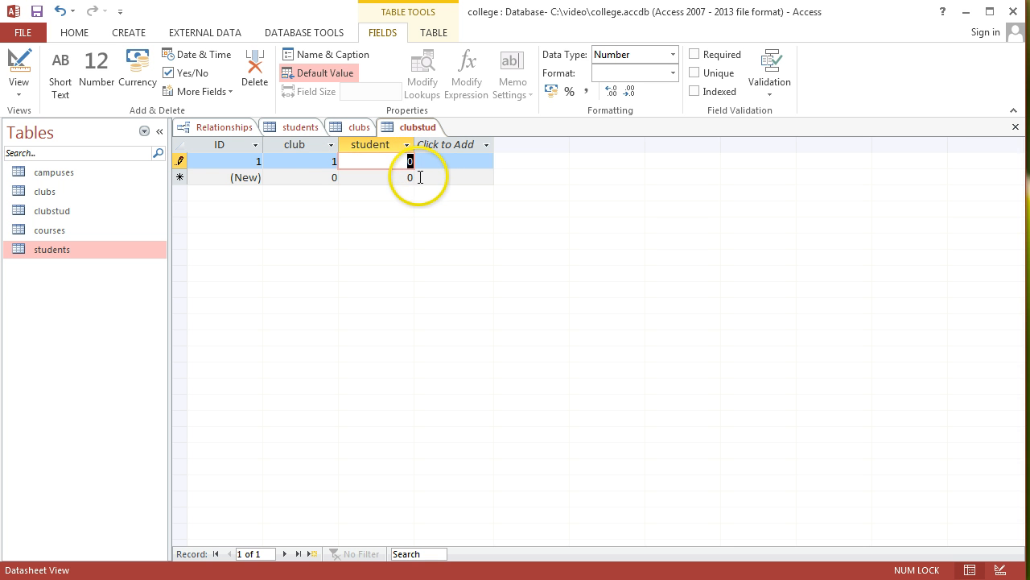
{"action": "type", "text": "2"}
Enter a second clubstud record with club 1 and student 3.
{"action": "left_click", "coordinate": [335, 177]}
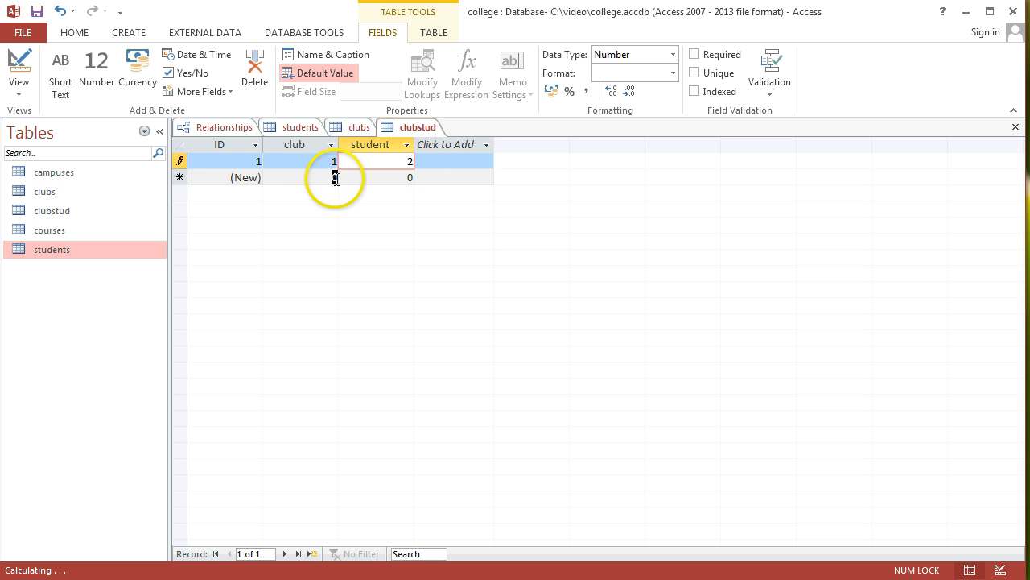
{"action": "type", "text": "1"}
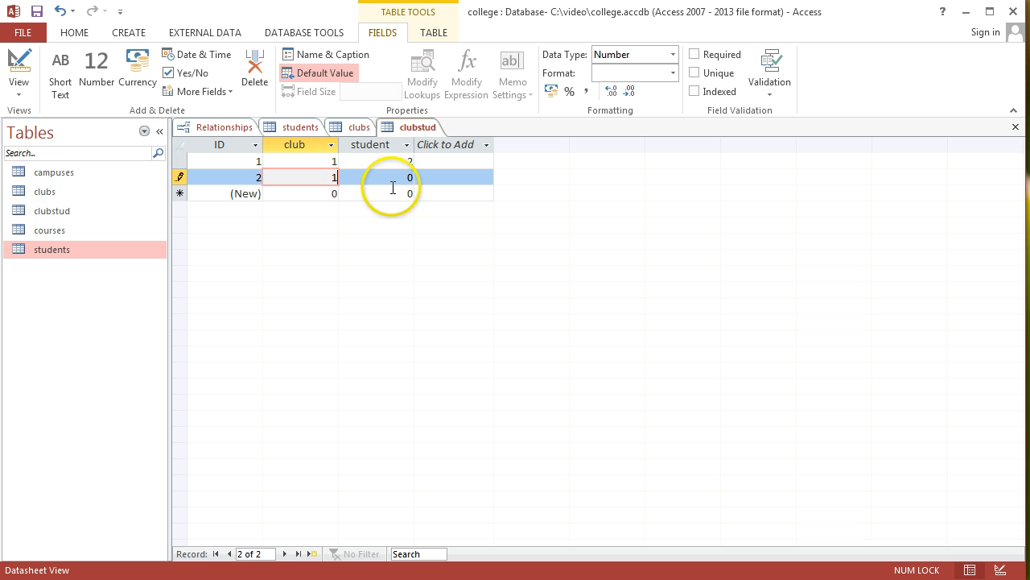
{"action": "left_click", "coordinate": [411, 177]}
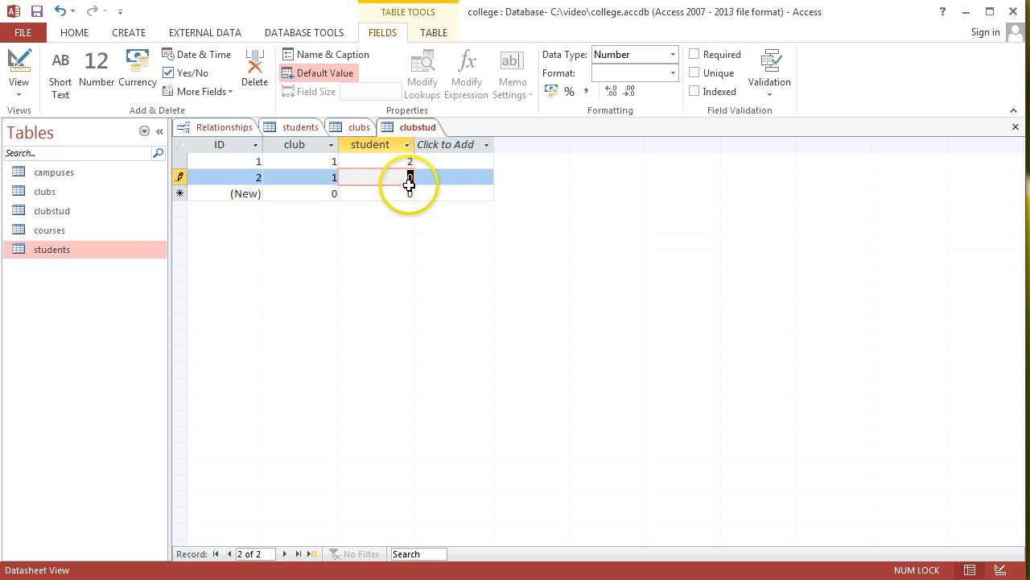
{"action": "type", "text": "3"}
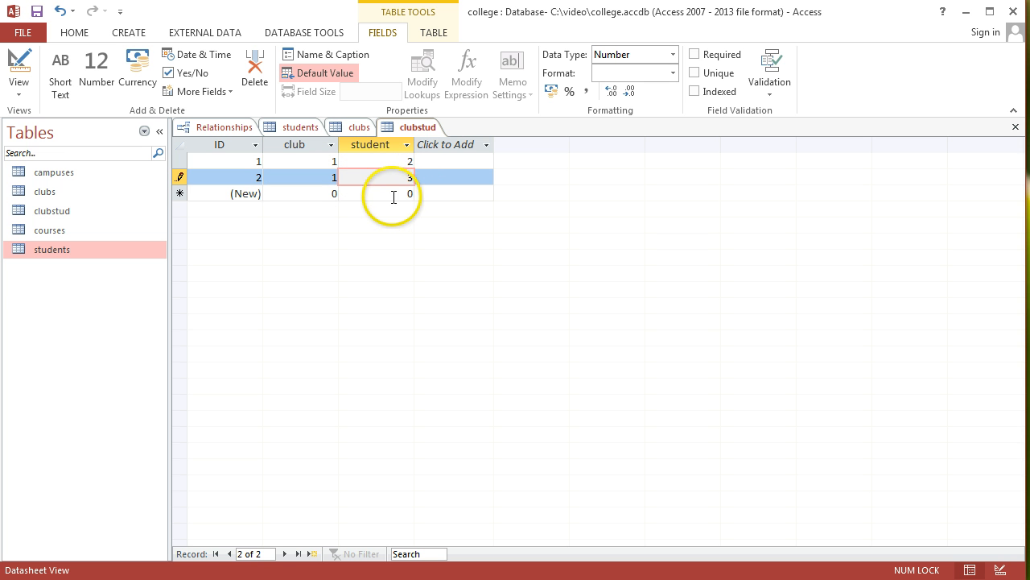
{"action": "left_click", "coordinate": [394, 196]}
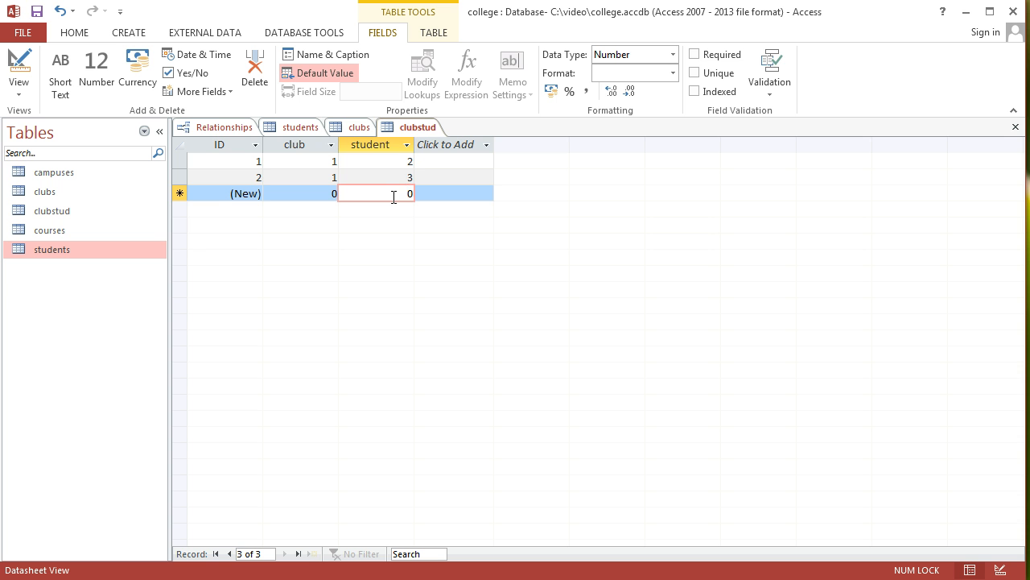
Check the club IDs in the clubs table and enter a third clubstud record with club 3 and student 2.
{"action": "left_click", "coordinate": [352, 130]}
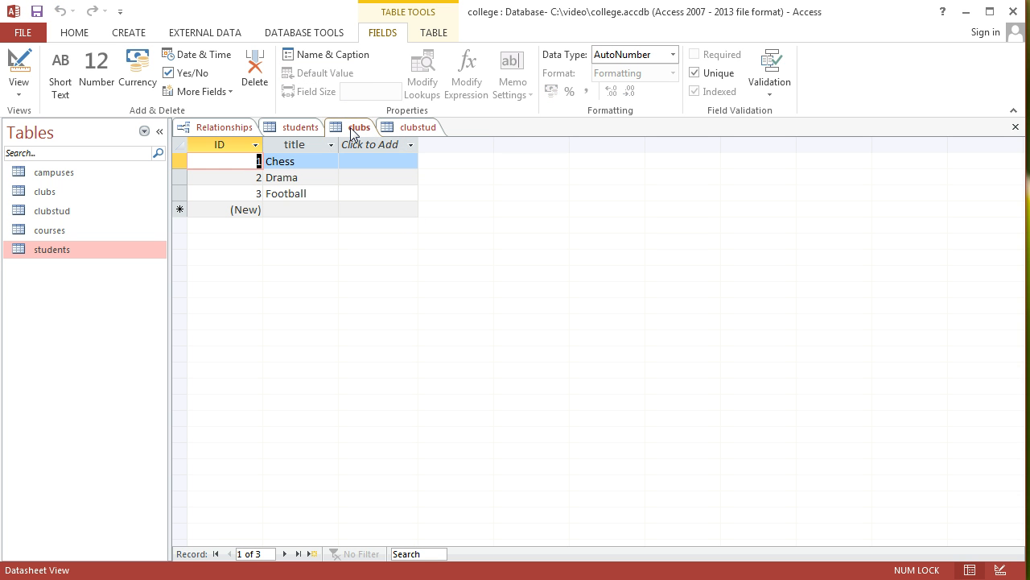
{"action": "left_click", "coordinate": [406, 130]}
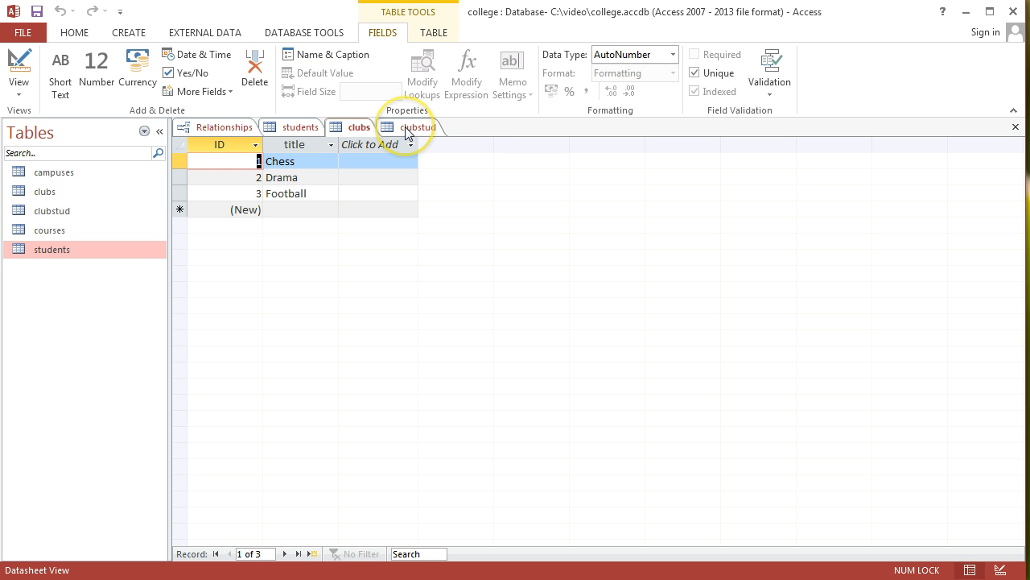
{"action": "left_click", "coordinate": [407, 132]}
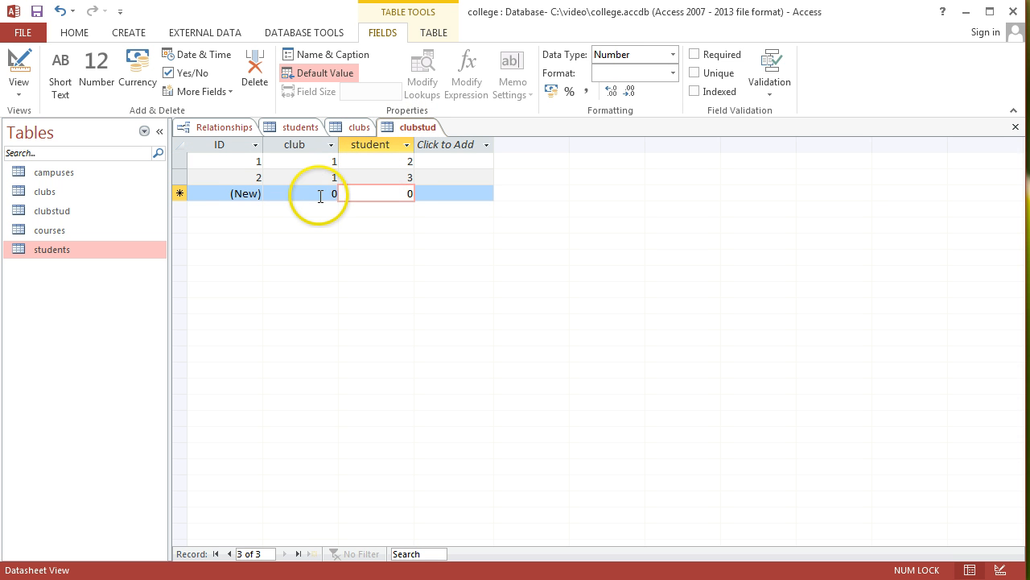
{"action": "left_click_drag", "start_coordinate": [320, 196], "coordinate": [344, 197]}
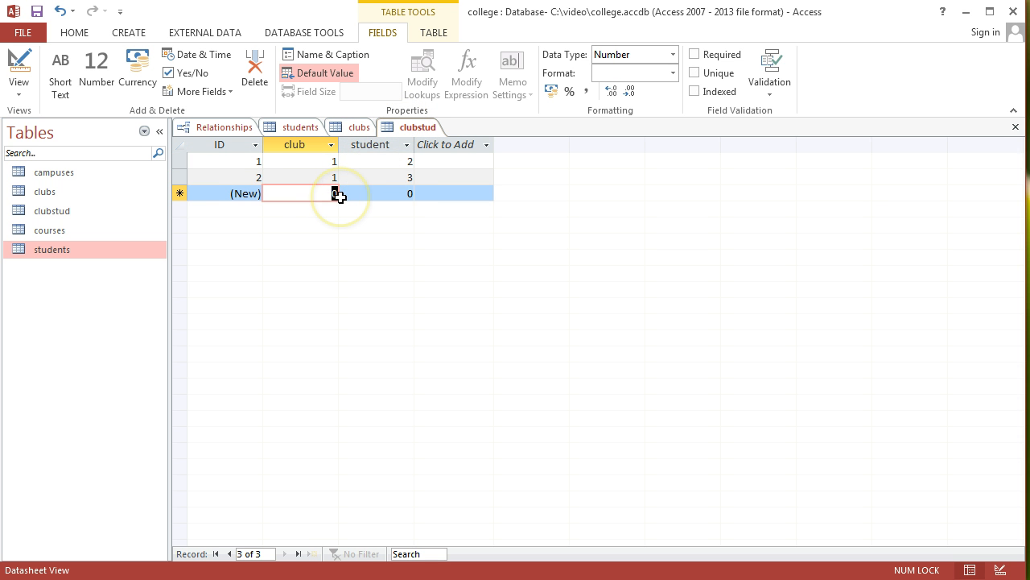
{"action": "type", "text": "3"}
{"action": "left_click_drag", "start_coordinate": [409, 194], "coordinate": [420, 194]}
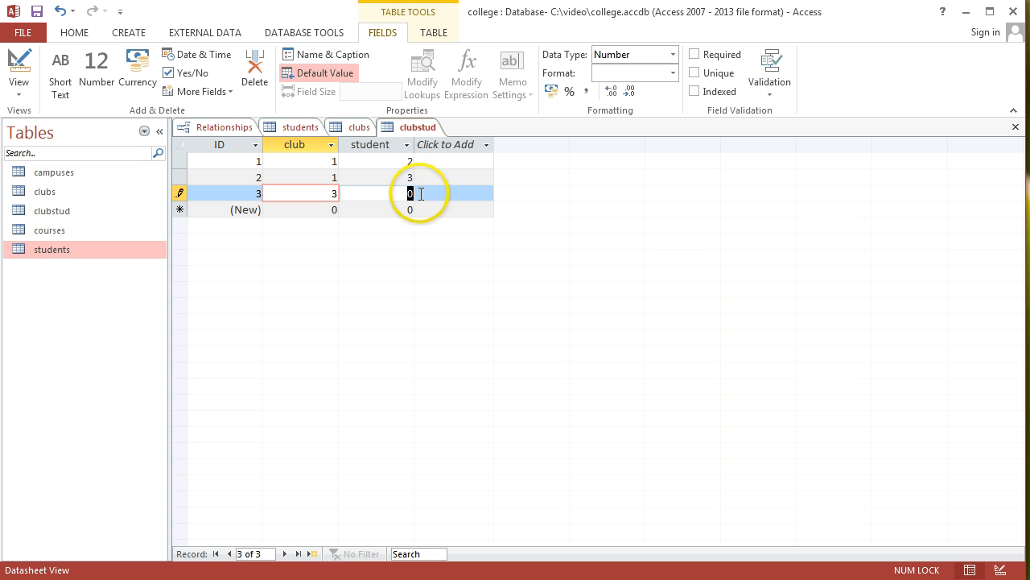
{"action": "type", "text": "2"}
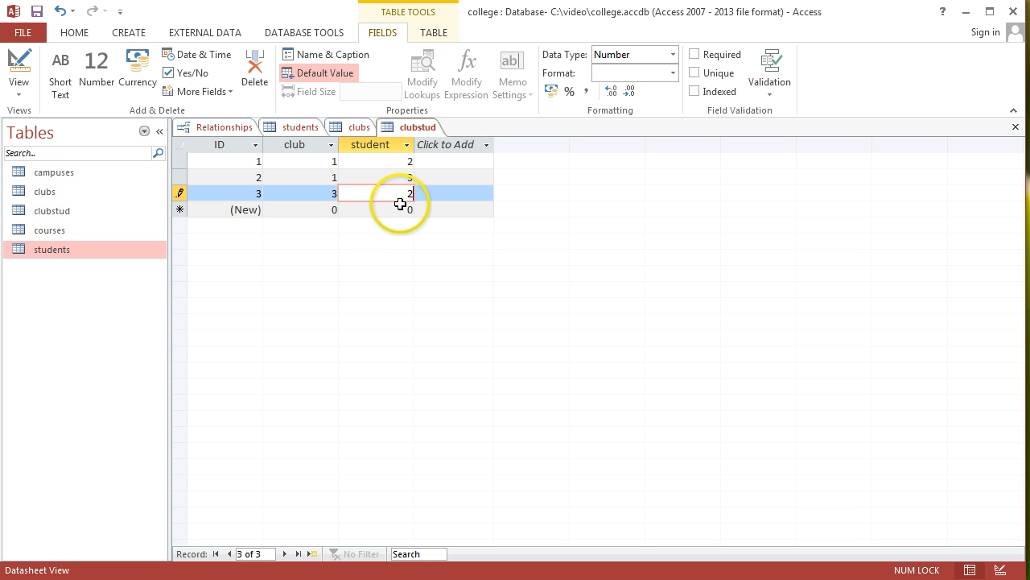
{"action": "left_click", "coordinate": [398, 209]}
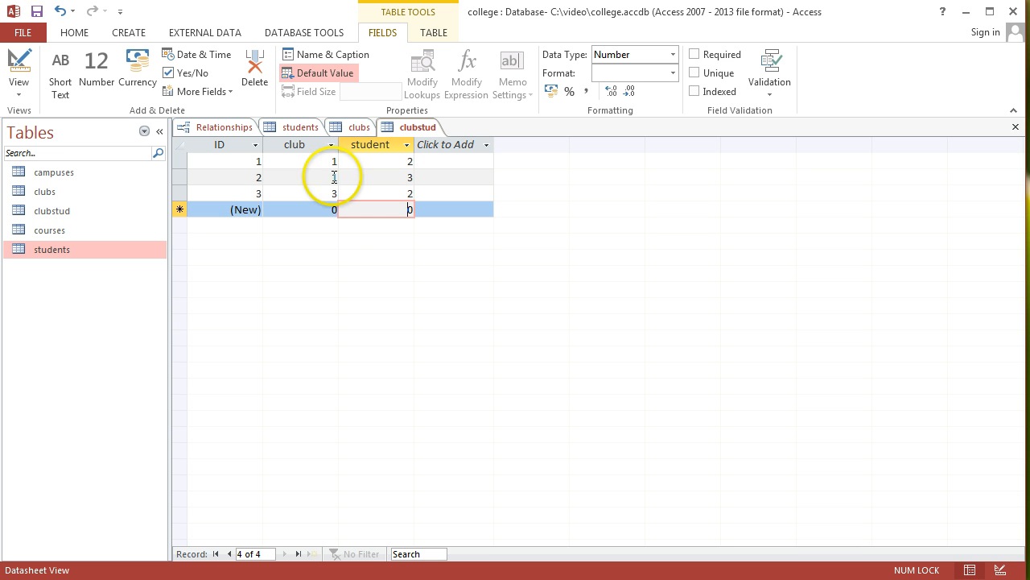
Enter a fourth clubstud record with club 2 and student 1.
{"action": "left_click", "coordinate": [329, 210]}
{"action": "double_click", "coordinate": [329, 210]}
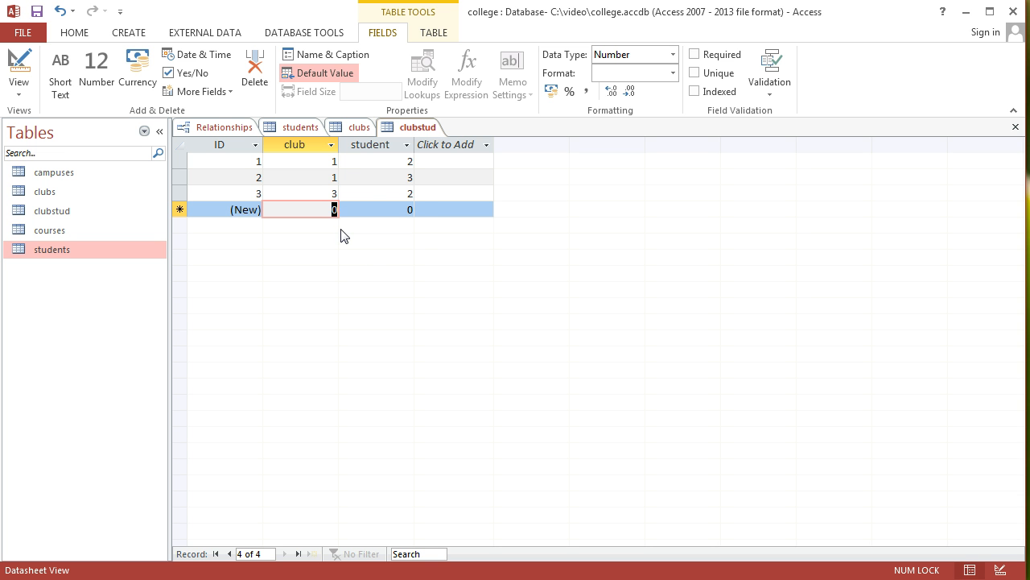
{"action": "type", "text": "2"}
{"action": "double_click", "coordinate": [403, 211]}
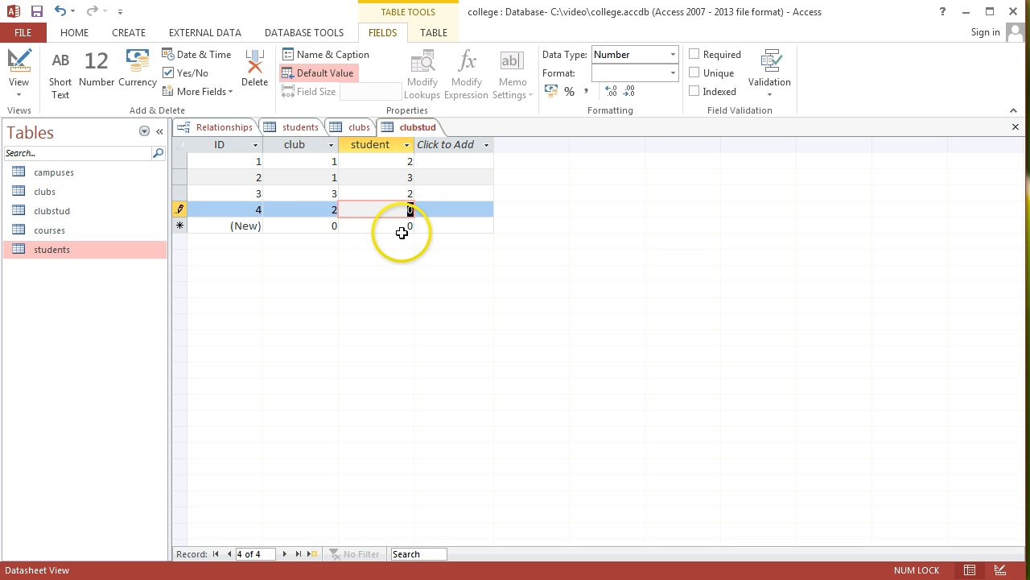
{"action": "type", "text": "1"}
Enter a fifth clubstud record with club 3 and student 1.
{"action": "double_click", "coordinate": [332, 226]}
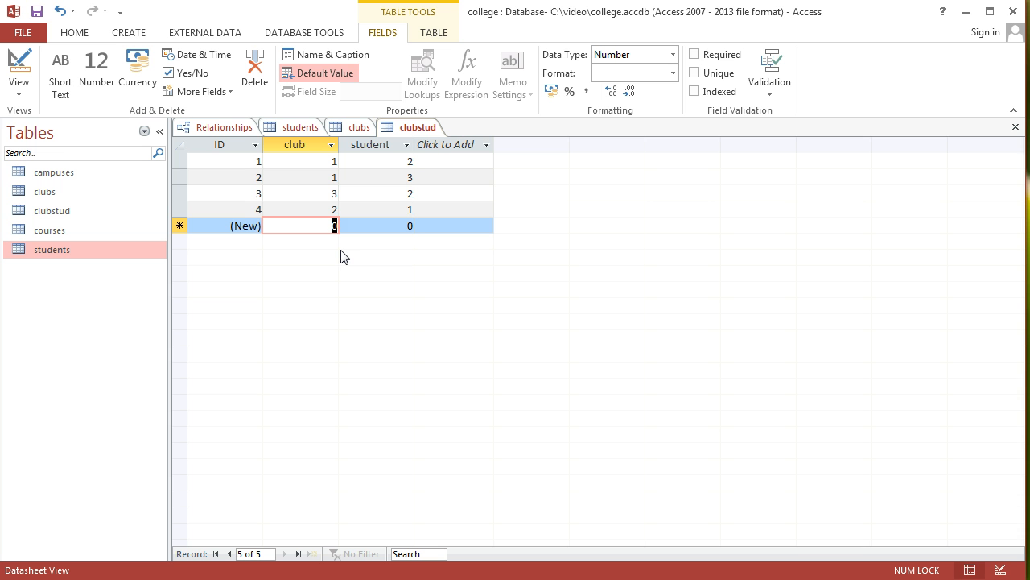
{"action": "type", "text": "3"}
{"action": "double_click", "coordinate": [410, 226]}
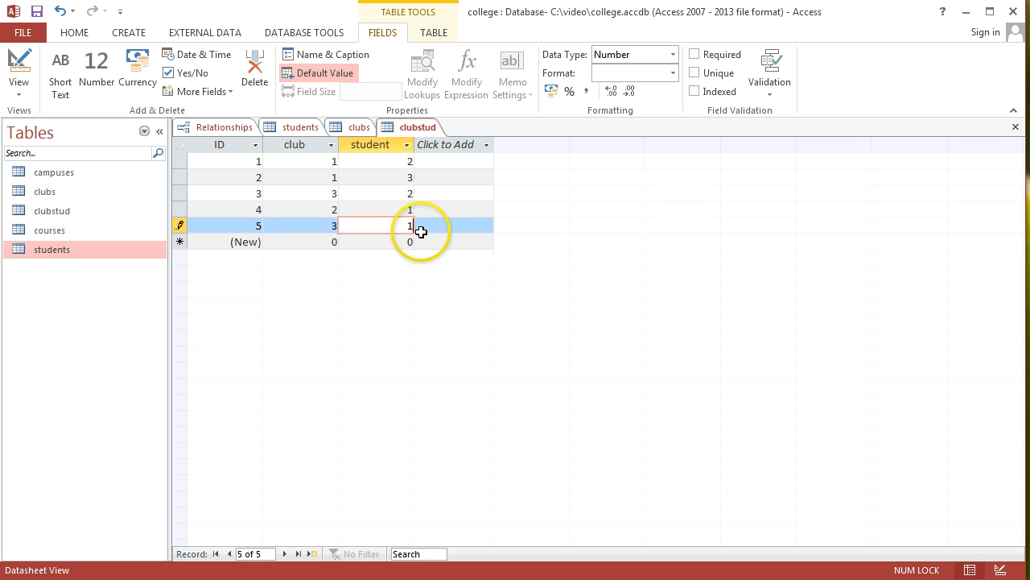
{"action": "type", "text": "1"}
{"action": "left_click", "coordinate": [427, 211]}
{"action": "left_click", "coordinate": [364, 229]}
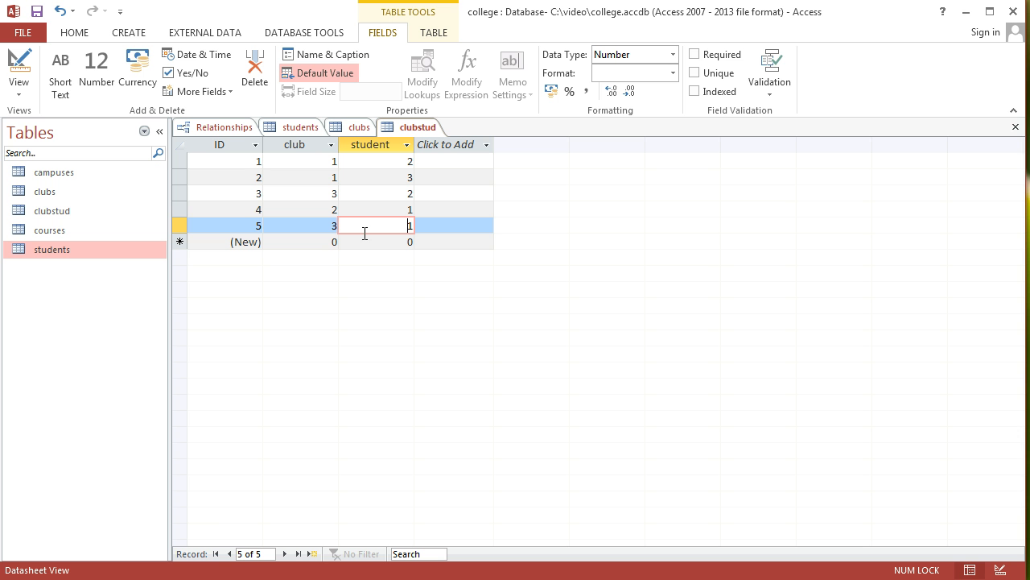
Close the clubstud, clubs and students tables, leaving the Relationships diagram open.
{"action": "left_click", "coordinate": [1017, 128]}
{"action": "left_click", "coordinate": [1017, 128]}
{"action": "left_click", "coordinate": [1017, 128]}
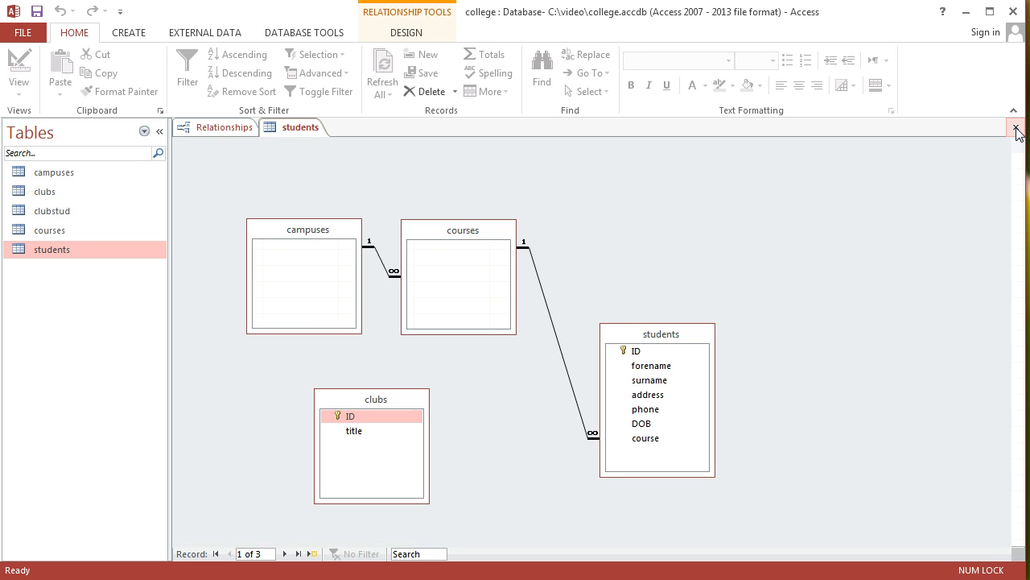
{"action": "left_click", "coordinate": [1017, 128]}
Add the clubstud table to the Relationships diagram and place it between clubs and students.
{"action": "left_click_drag", "start_coordinate": [416, 395], "coordinate": [442, 383]}
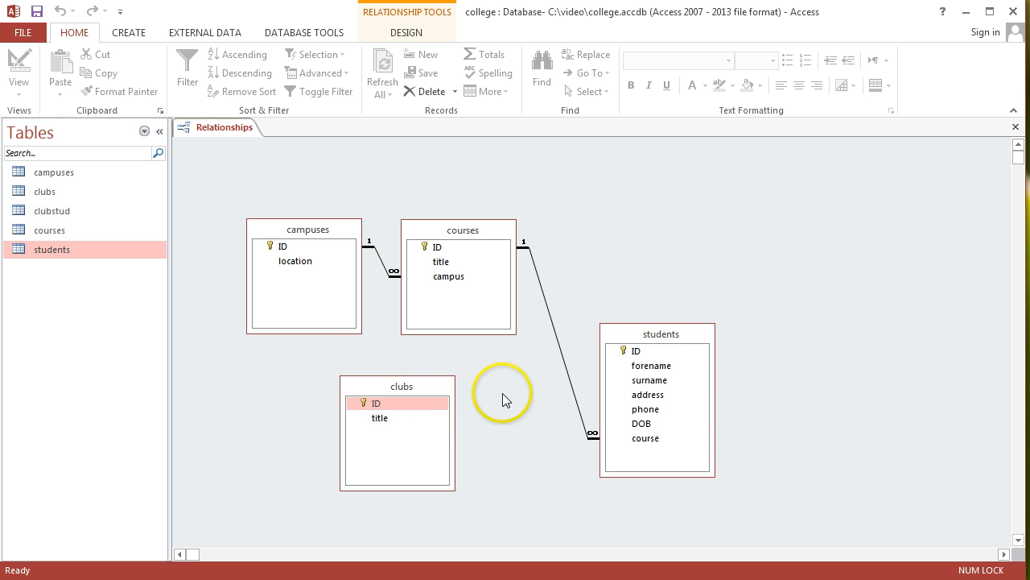
{"action": "right_click", "coordinate": [704, 217]}
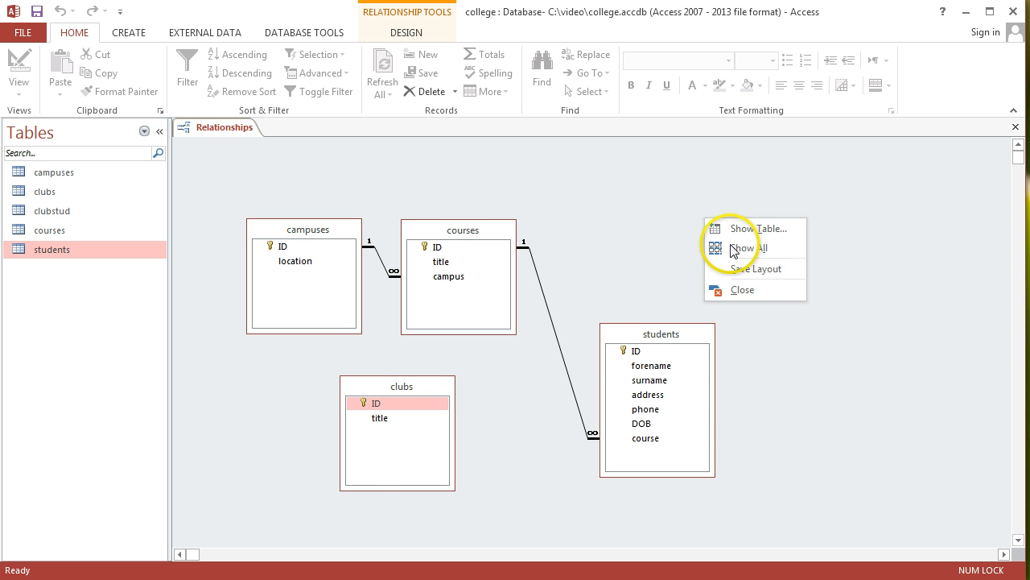
{"action": "left_click", "coordinate": [741, 228]}
{"action": "left_click", "coordinate": [437, 188]}
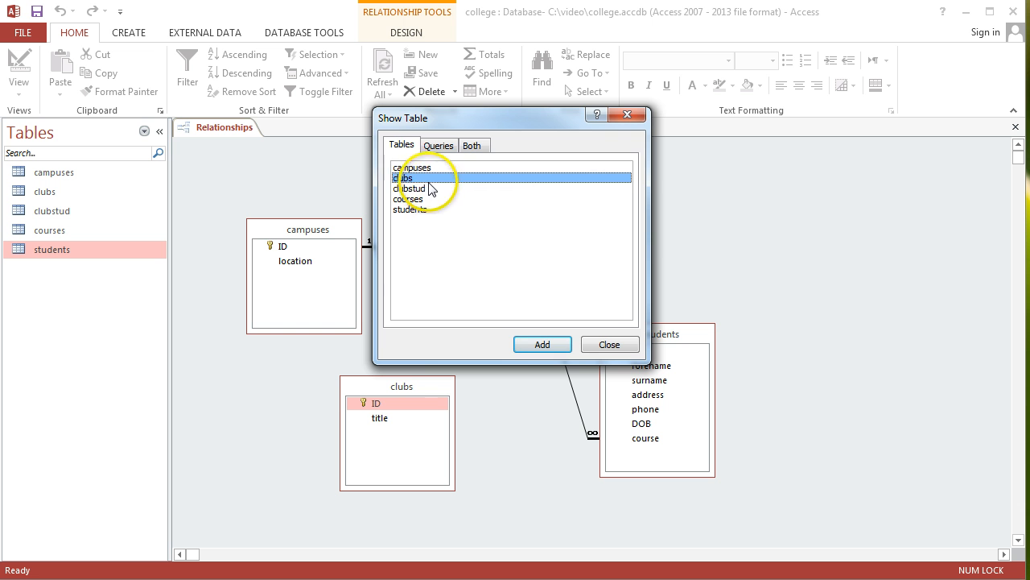
{"action": "left_click", "coordinate": [541, 344]}
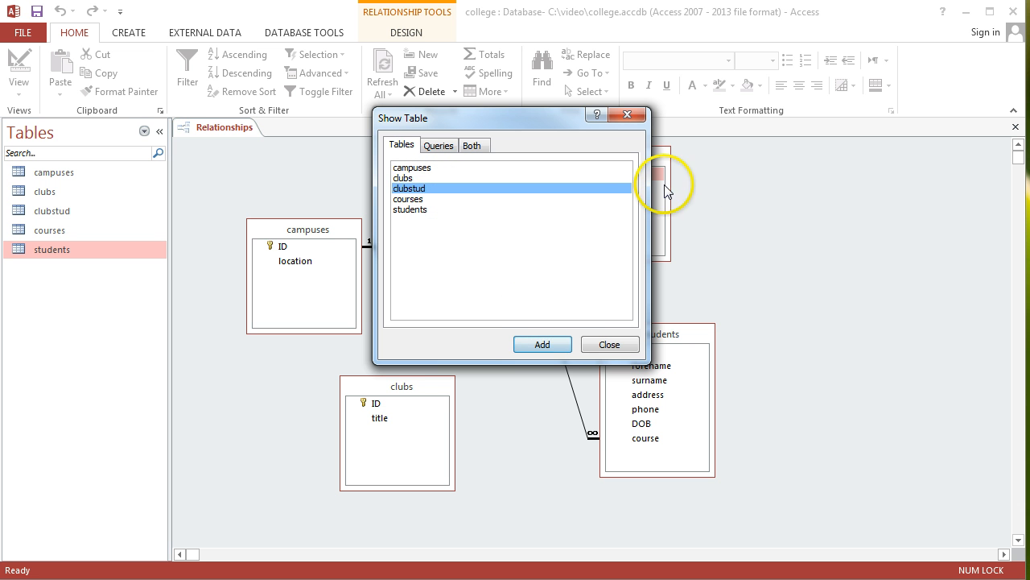
{"action": "left_click", "coordinate": [604, 344]}
{"action": "left_click_drag", "start_coordinate": [636, 159], "coordinate": [524, 402]}
Create a relationship from the clubs ID to the club field of clubstud, enforcing referential integrity.
{"action": "left_click_drag", "start_coordinate": [425, 388], "coordinate": [491, 433]}
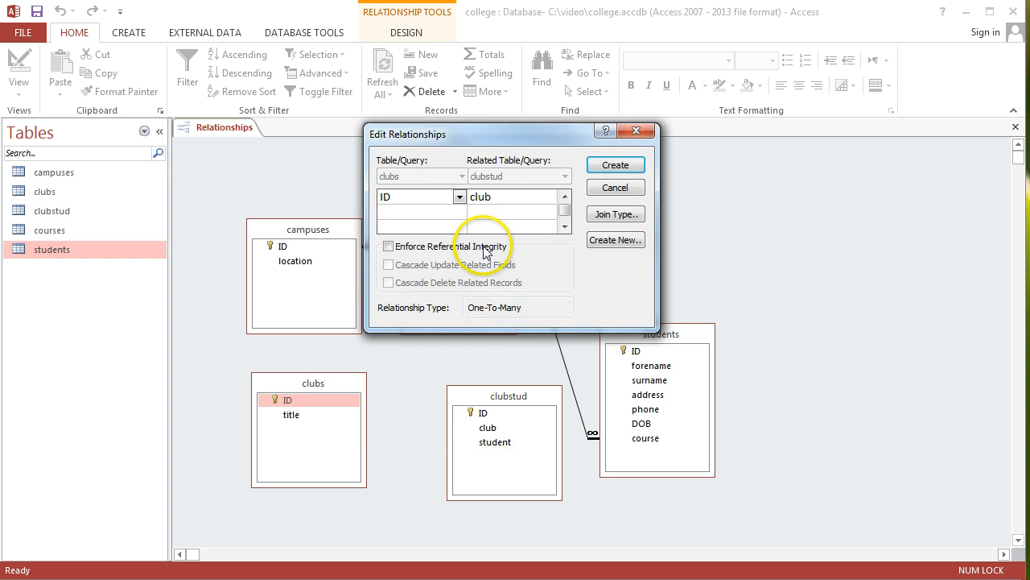
{"action": "left_click", "coordinate": [451, 246]}
{"action": "left_click", "coordinate": [611, 167]}
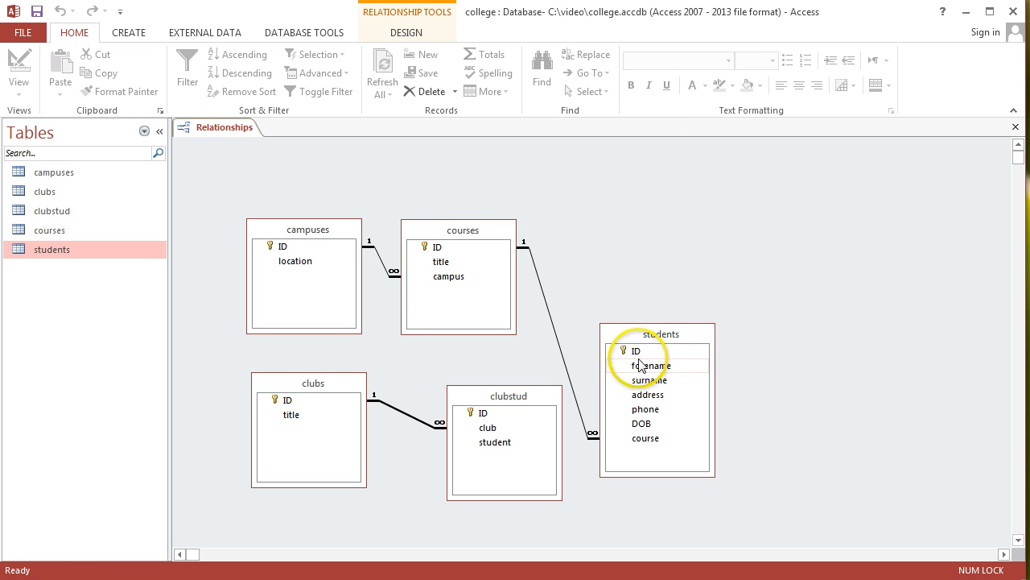
Create a relationship from the students ID to the student field of clubstud, enforcing referential integrity.
{"action": "left_click_drag", "start_coordinate": [641, 354], "coordinate": [505, 449]}
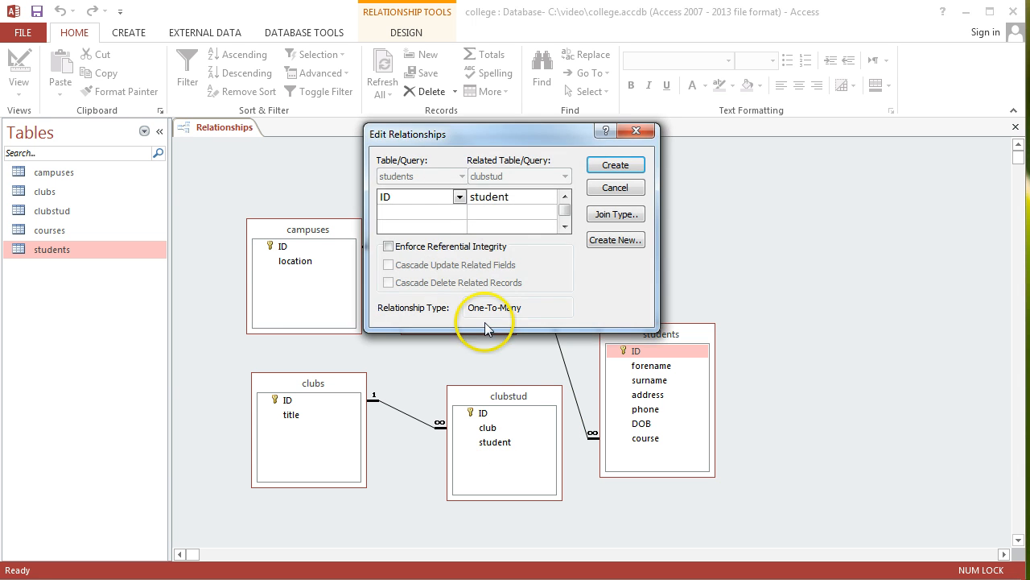
{"action": "left_click", "coordinate": [504, 249]}
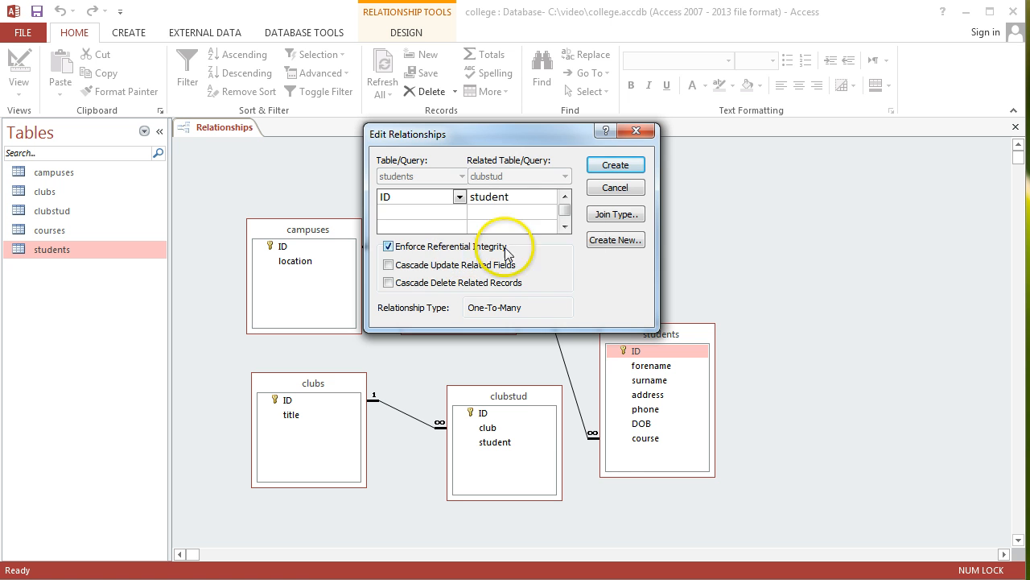
{"action": "left_click", "coordinate": [612, 166]}
Reposition the clubstud and clubs tables in the Relationships diagram to tidy the layout.
{"action": "left_click_drag", "start_coordinate": [504, 394], "coordinate": [474, 387]}
{"action": "left_click_drag", "start_coordinate": [322, 380], "coordinate": [307, 365]}
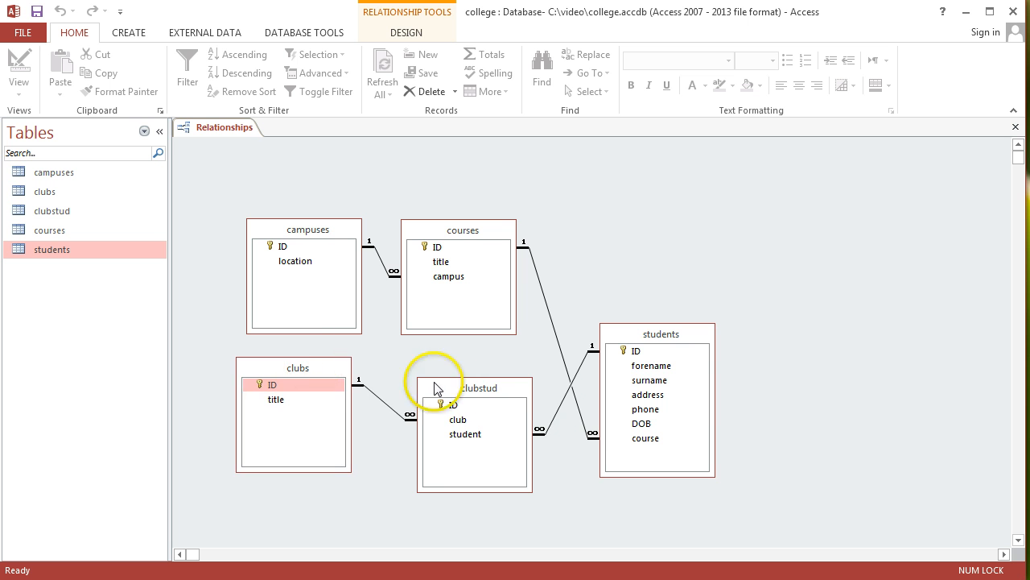
{"action": "left_click_drag", "start_coordinate": [466, 387], "coordinate": [467, 392]}
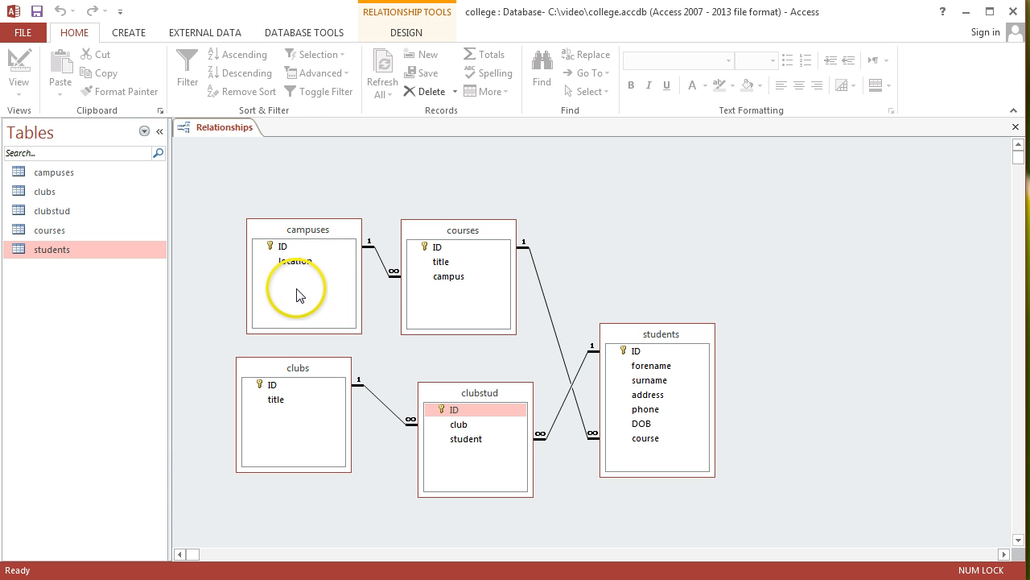
Create a new query in design view containing the clubs, clubstud and students tables.
{"action": "left_click", "coordinate": [129, 33]}
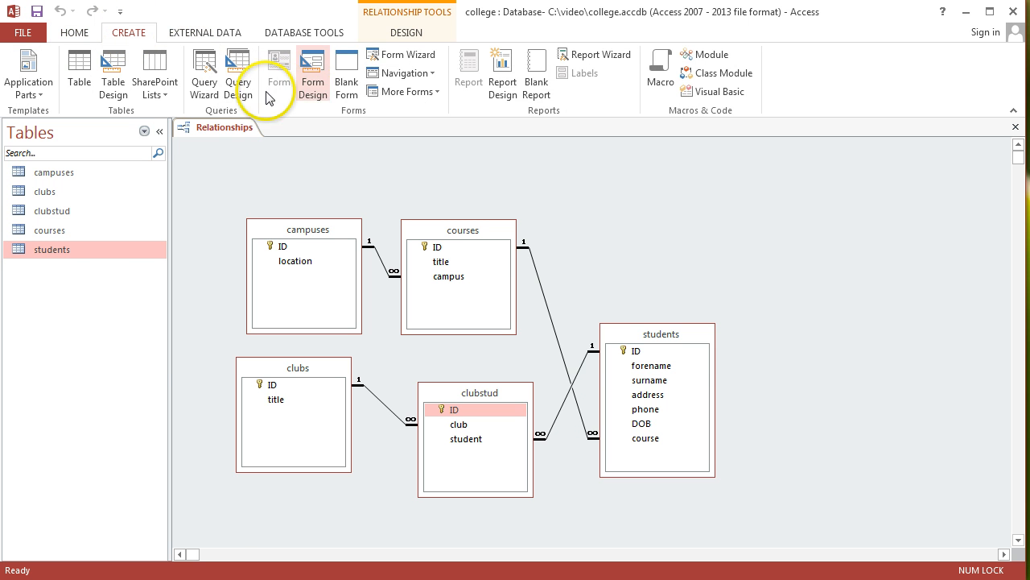
{"action": "left_click", "coordinate": [240, 87]}
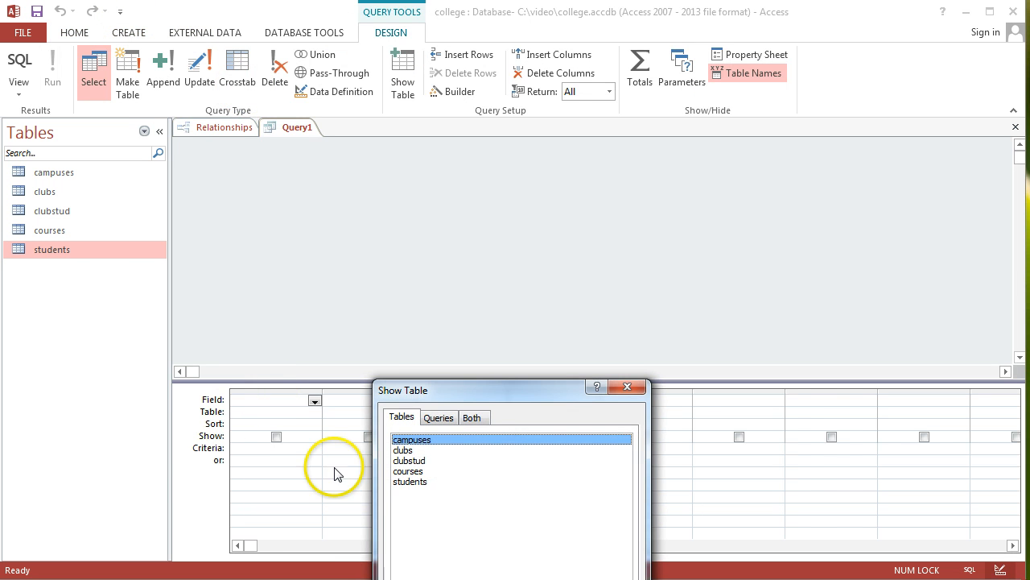
{"action": "left_click", "coordinate": [423, 450]}
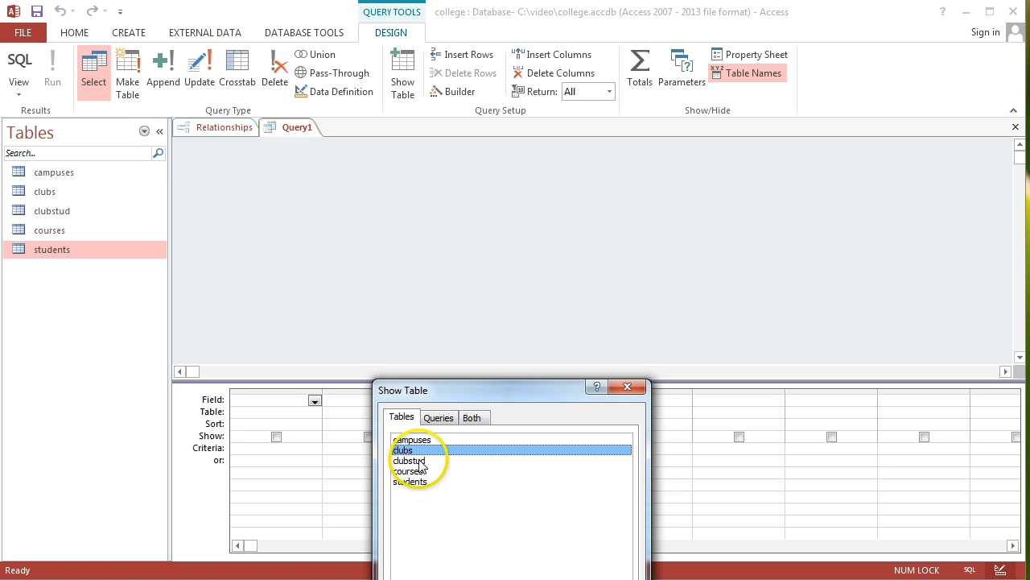
{"action": "left_click", "coordinate": [422, 461], "text": "ctrl"}
{"action": "left_click", "coordinate": [423, 481], "text": "ctrl"}
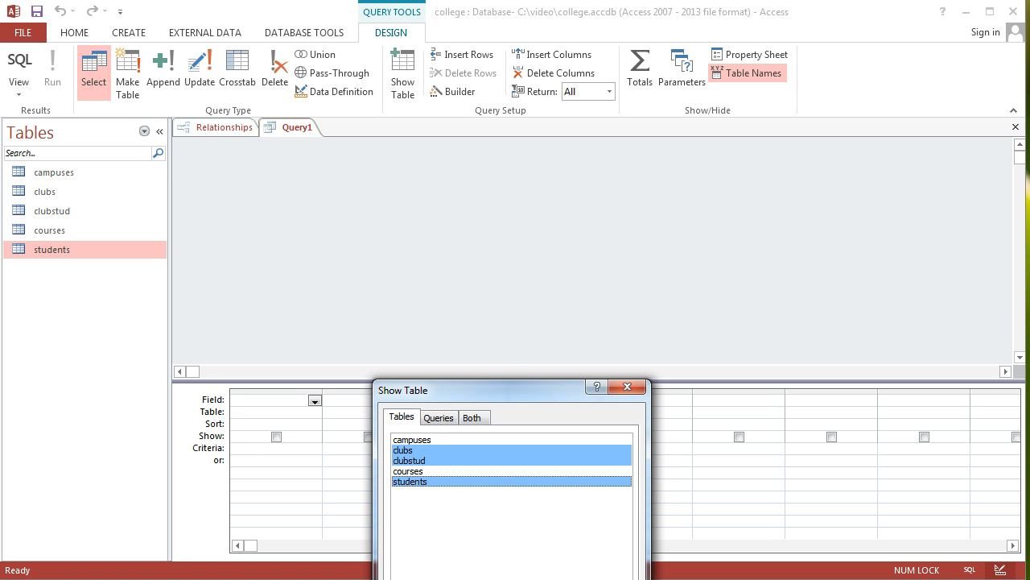
{"action": "key", "text": "Return"}
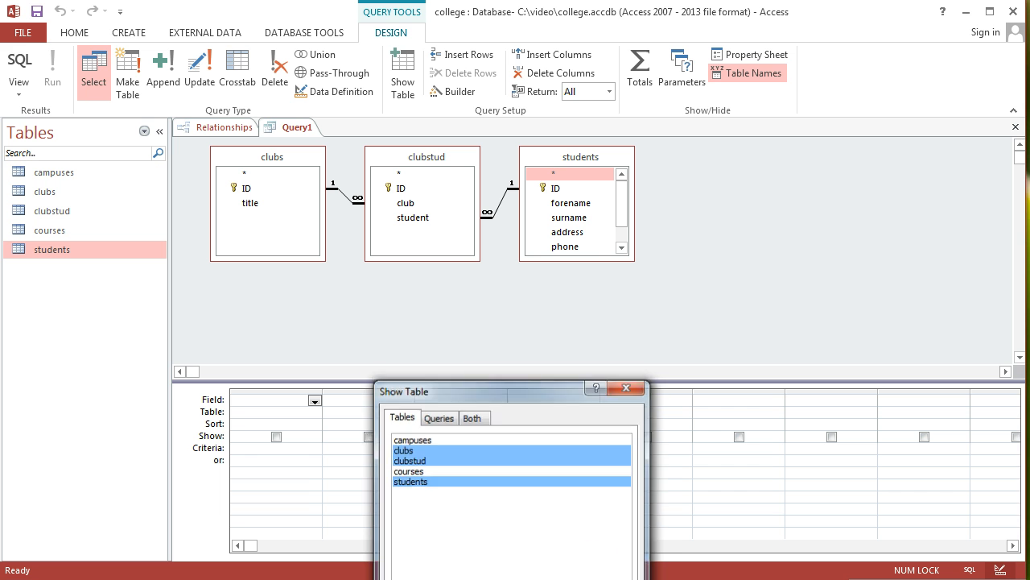
{"action": "key", "text": "Escape"}
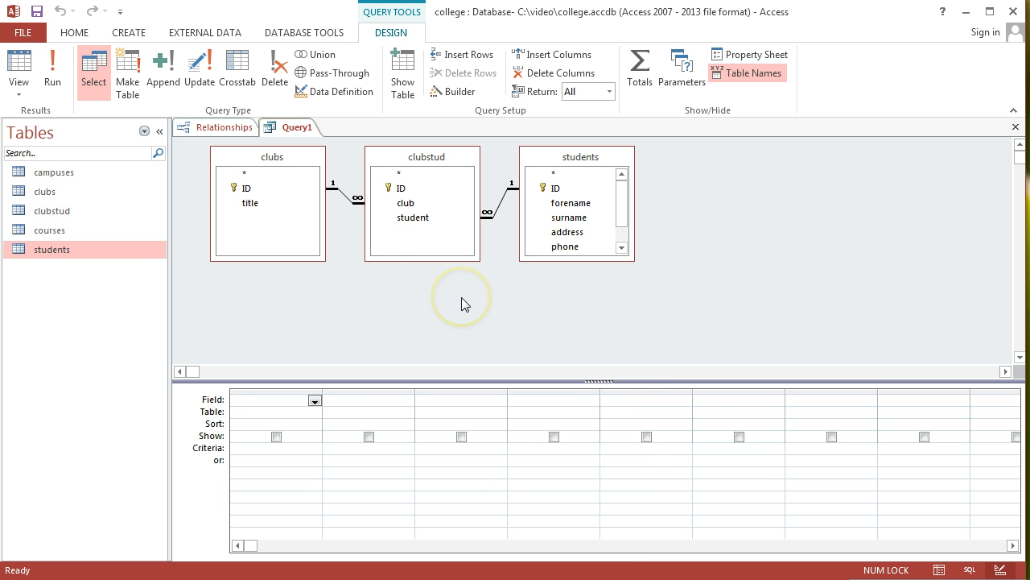
Add the title field from clubs and the forename and surname fields from students to the query.
{"action": "left_click", "coordinate": [271, 204]}
{"action": "double_click", "coordinate": [269, 203]}
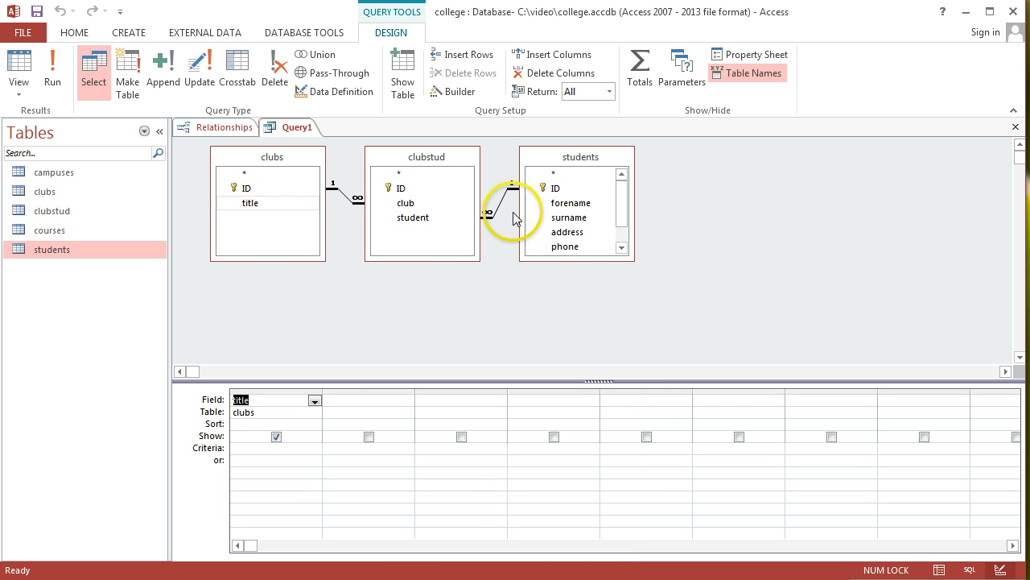
{"action": "double_click", "coordinate": [573, 203]}
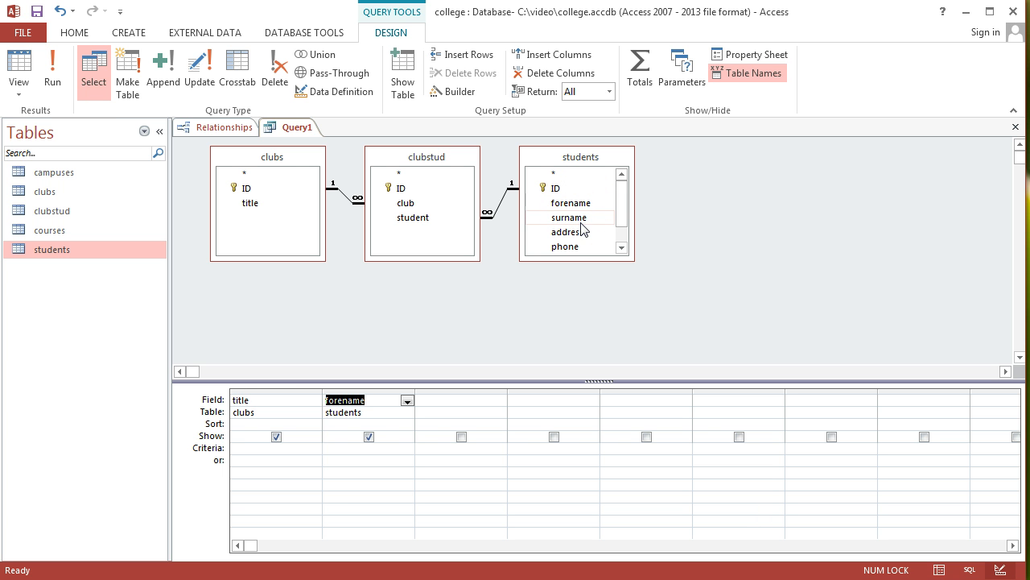
{"action": "double_click", "coordinate": [581, 218]}
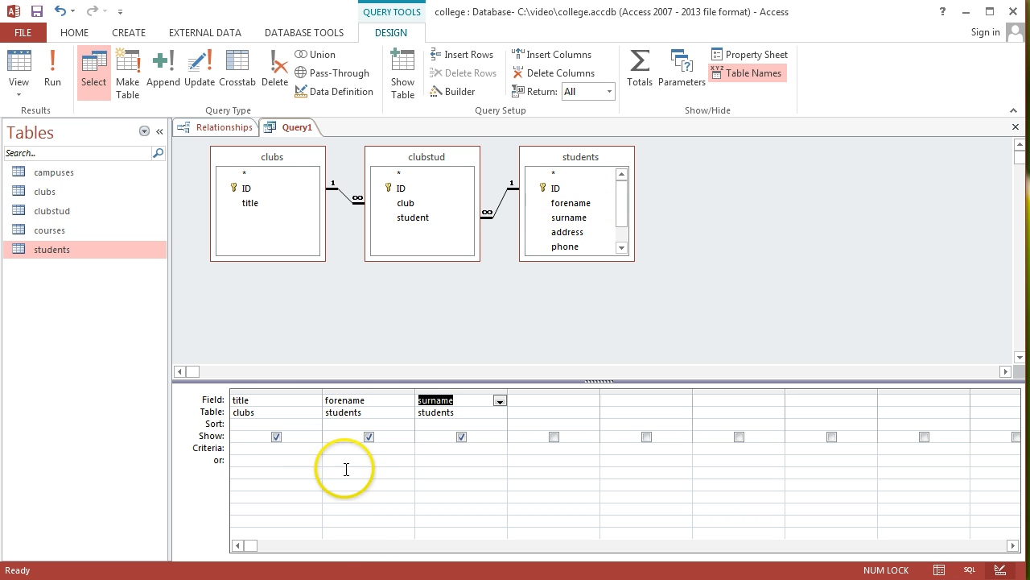
Set the title criterion to Chess and run the query to list that club's students.
{"action": "left_click", "coordinate": [277, 449]}
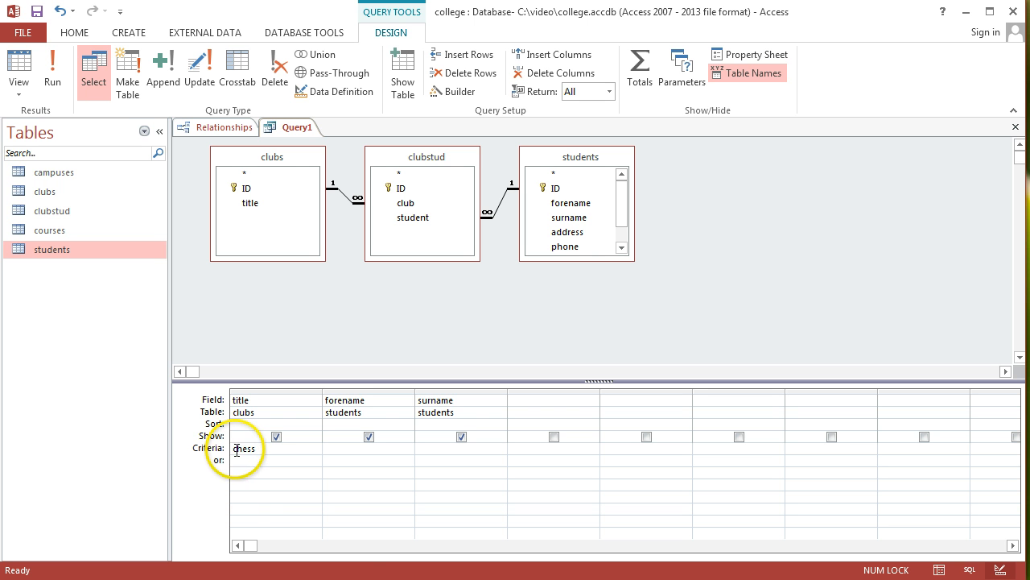
{"action": "type", "text": "C"}
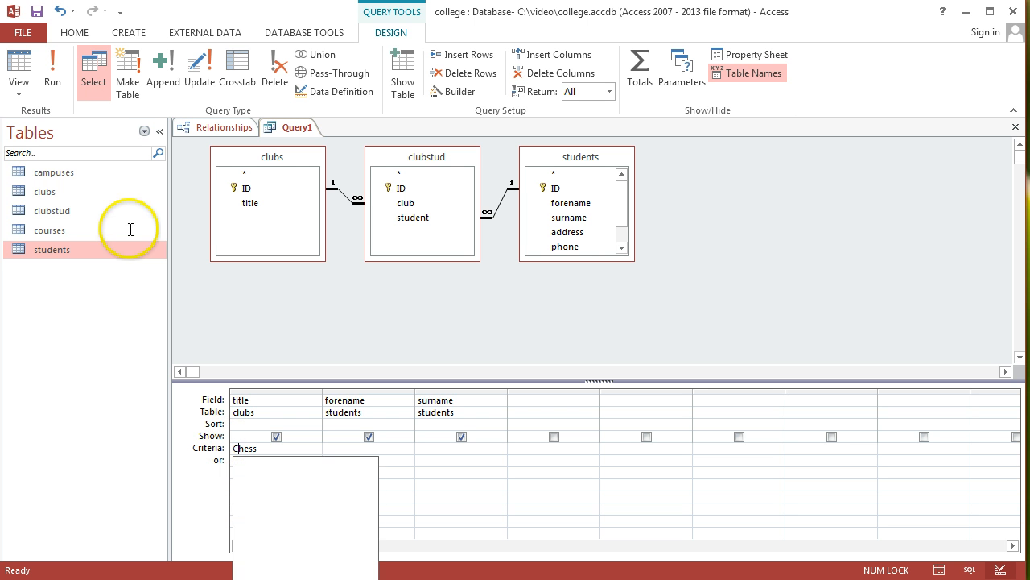
{"action": "left_click", "coordinate": [47, 72]}
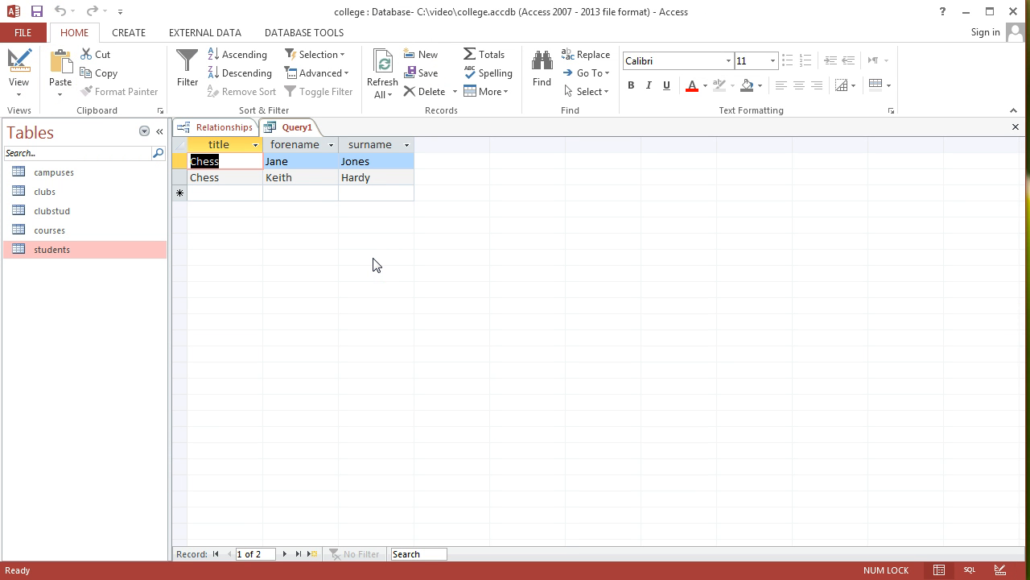
Change the query's title criterion to Football and run it to list that club's students.
{"action": "left_click", "coordinate": [28, 73]}
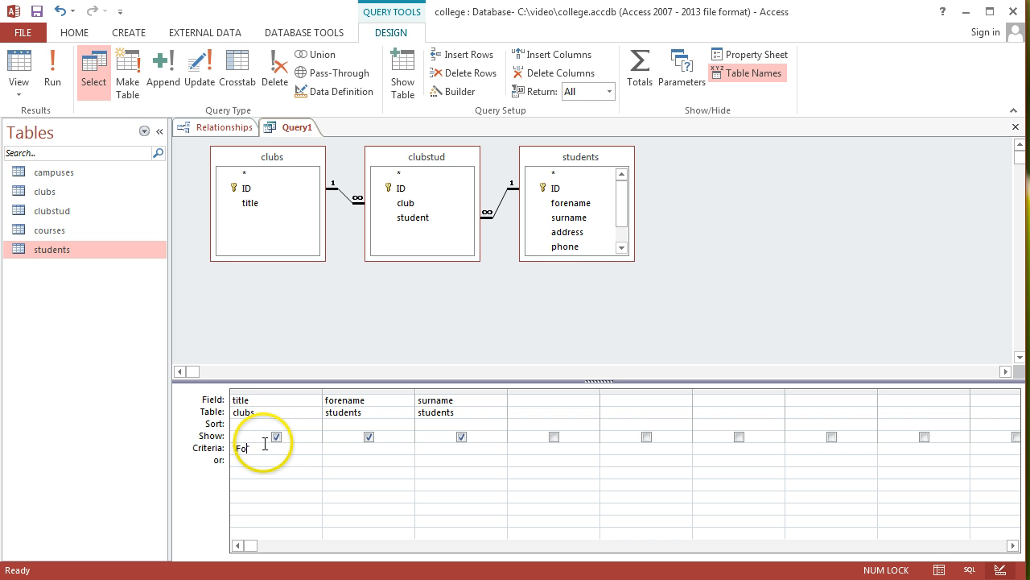
{"action": "left_click", "coordinate": [51, 79]}
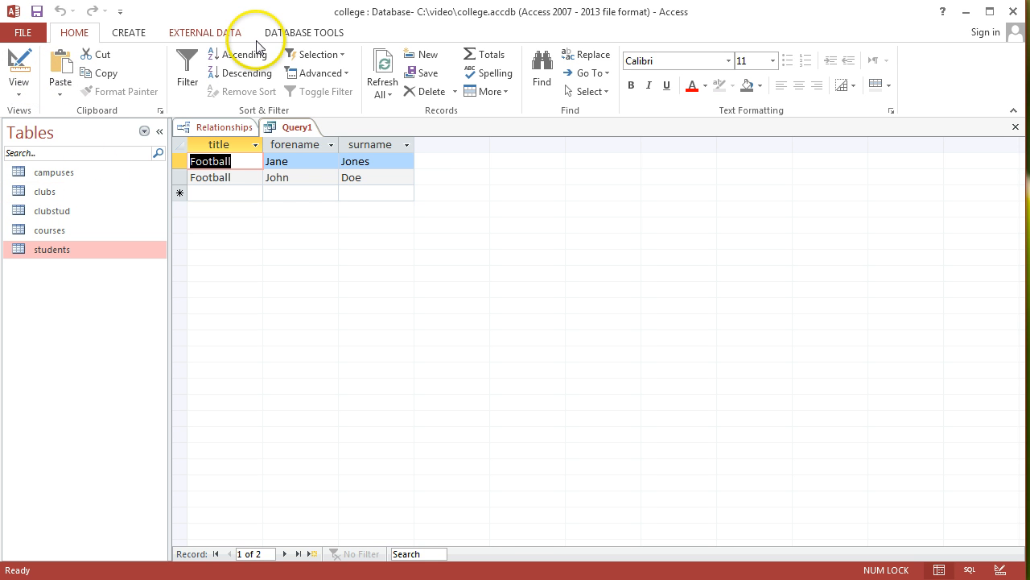
Return to the Relationships diagram and reposition the clubstud, students and clubs tables to even out the spacing between them.
{"action": "left_click", "coordinate": [296, 30]}
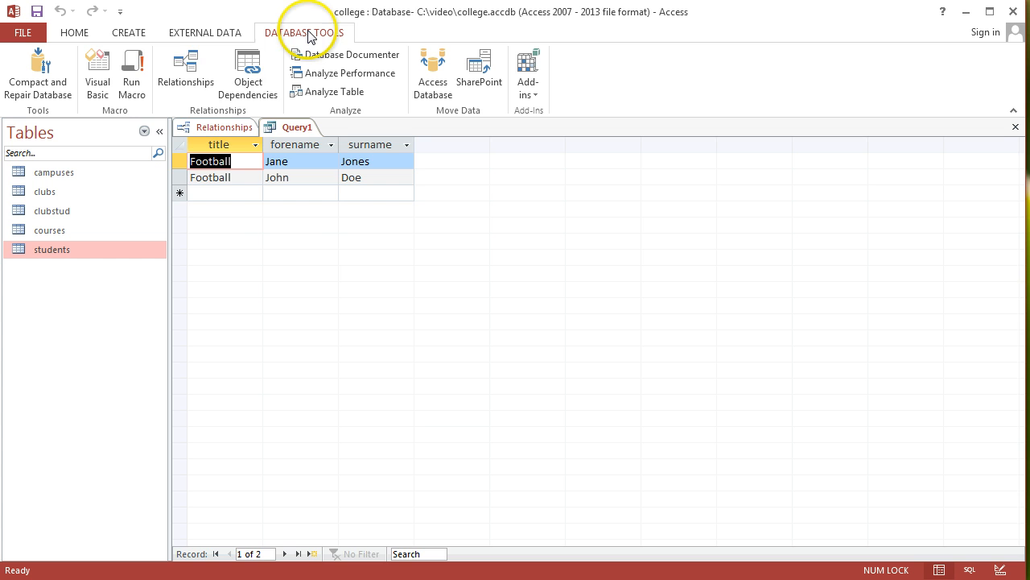
{"action": "left_click", "coordinate": [171, 74]}
{"action": "left_click_drag", "start_coordinate": [466, 389], "coordinate": [446, 403]}
{"action": "left_click_drag", "start_coordinate": [642, 335], "coordinate": [615, 333]}
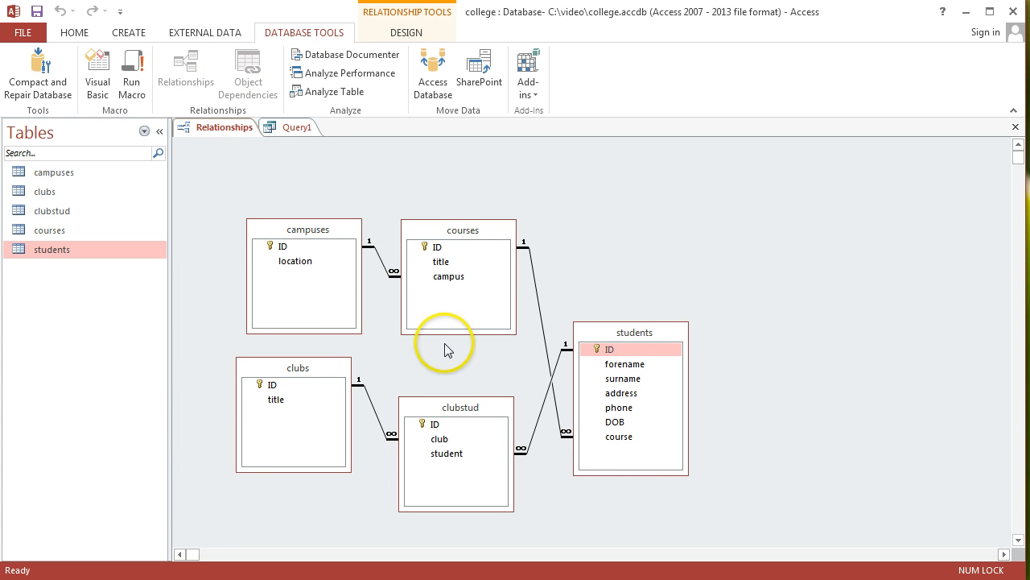
{"action": "left_click_drag", "start_coordinate": [335, 373], "coordinate": [356, 372]}
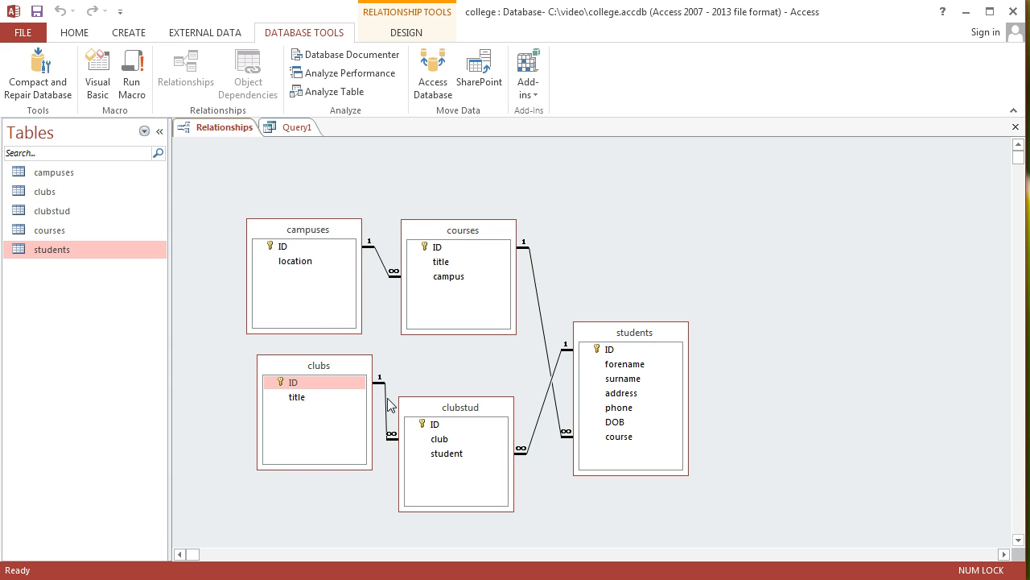
{"action": "left_click_drag", "start_coordinate": [421, 418], "coordinate": [439, 417]}
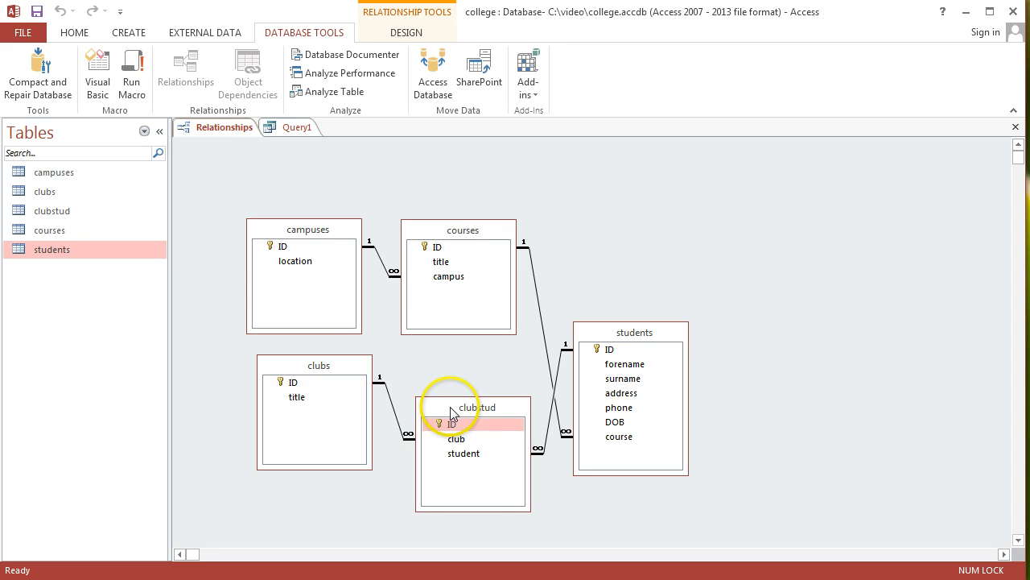